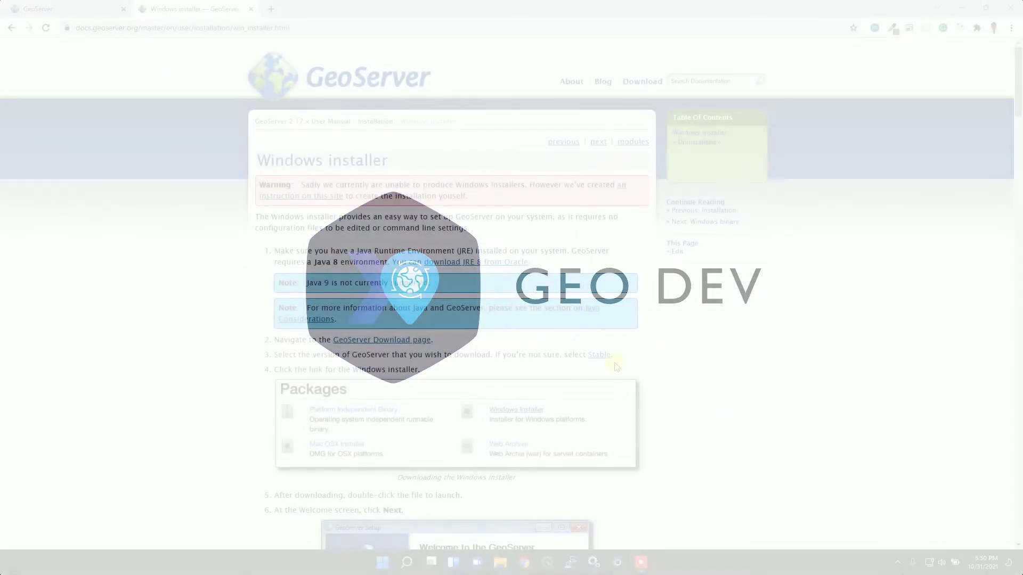
# Follow the installer guide's 'download JRE 8 from Oracle' link to Oracle's Java Downloads page.
pyautogui.click(92, 10)
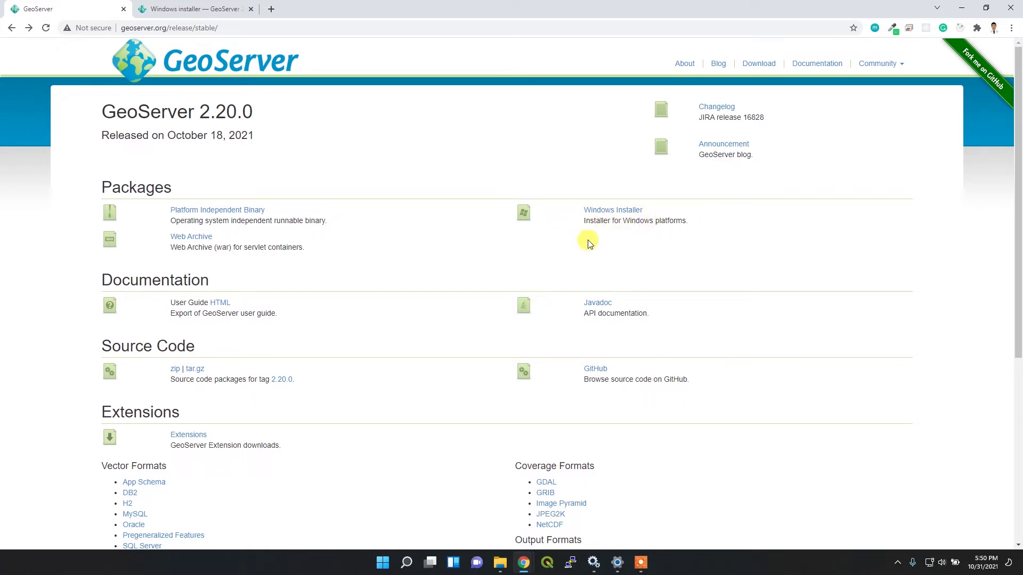
pyautogui.click(209, 7)
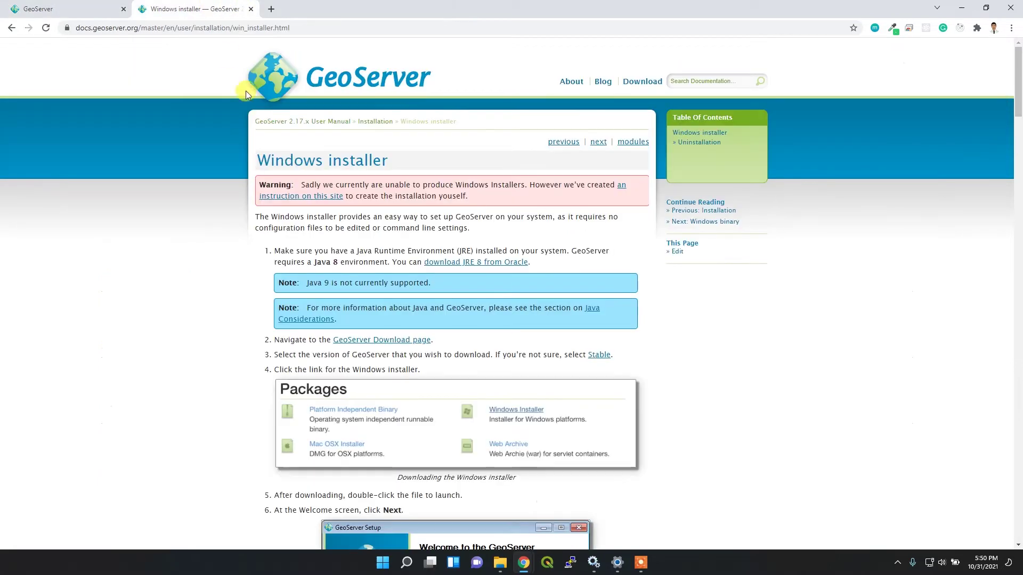
pyautogui.click(470, 266)
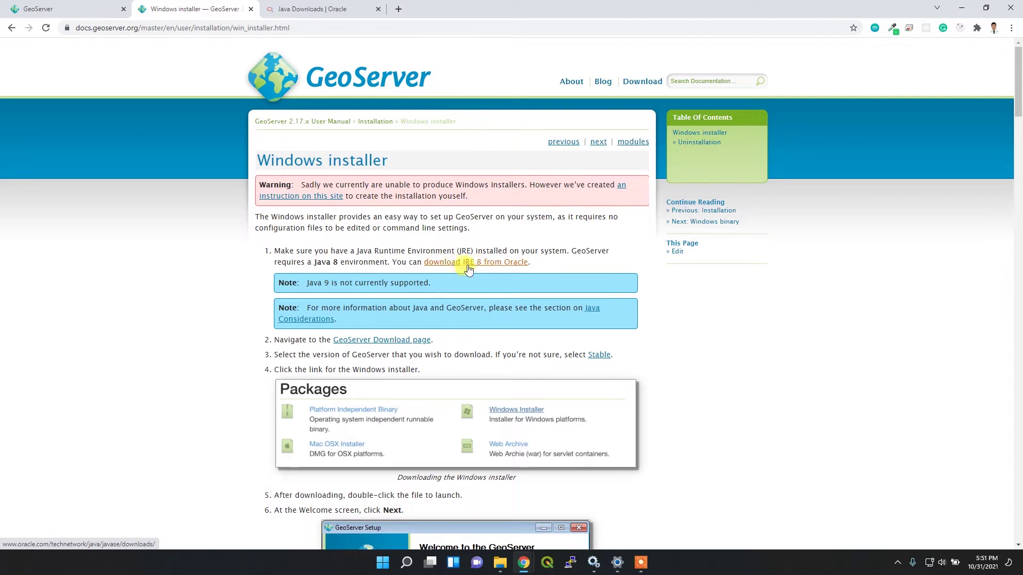
pyautogui.click(311, 9)
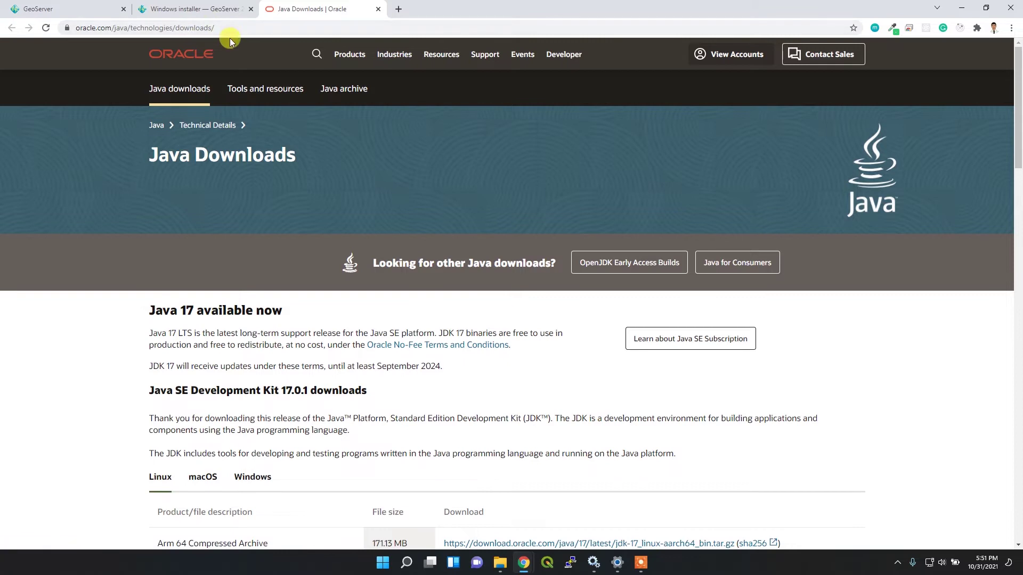
# Scroll down to Java SE Development Kit 11.0.13 and show its Windows downloads.
pyautogui.scroll(-4, 306, 309)
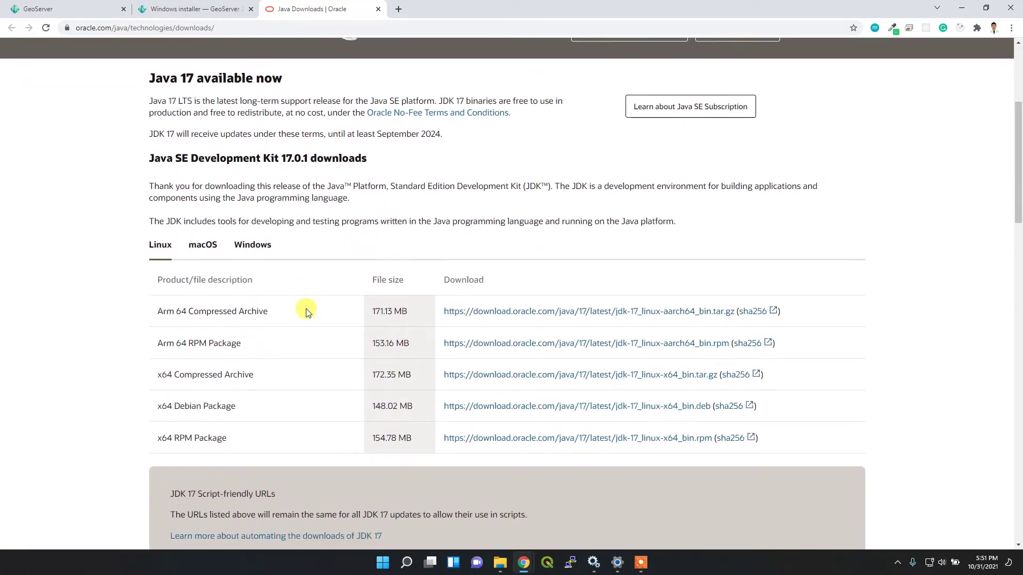
pyautogui.scroll(1, 239, 202)
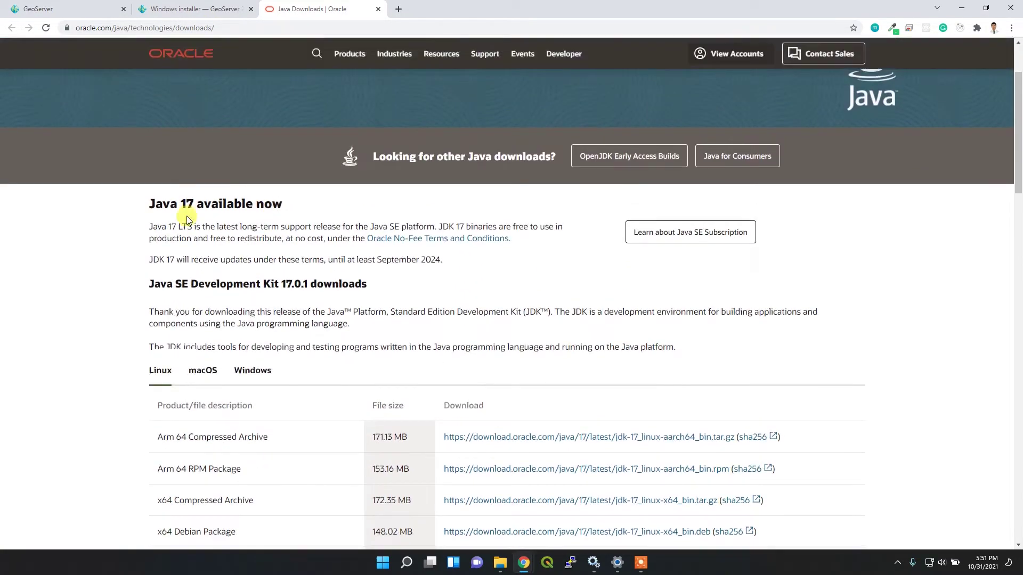
pyautogui.click(203, 9)
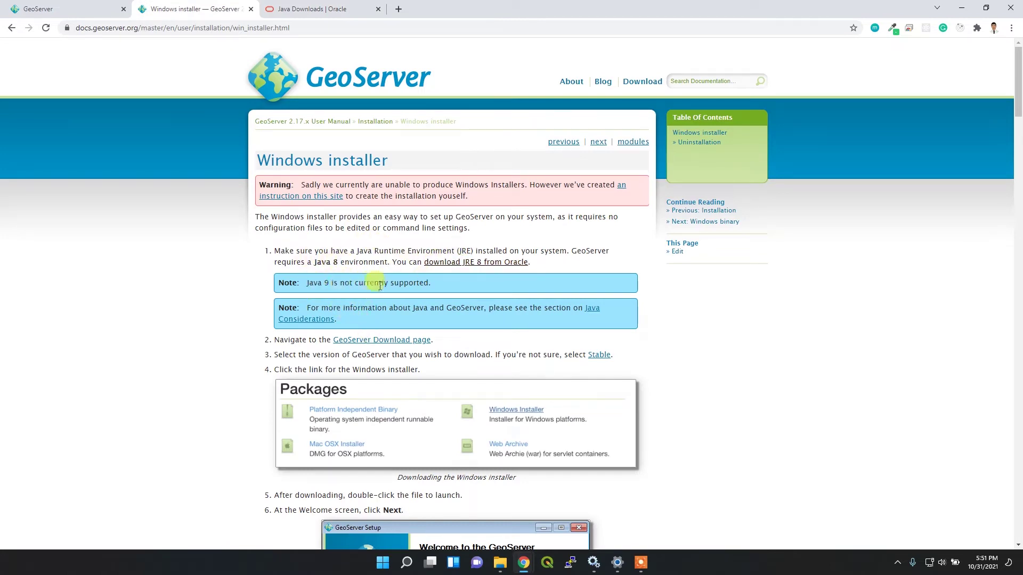
pyautogui.click(291, 8)
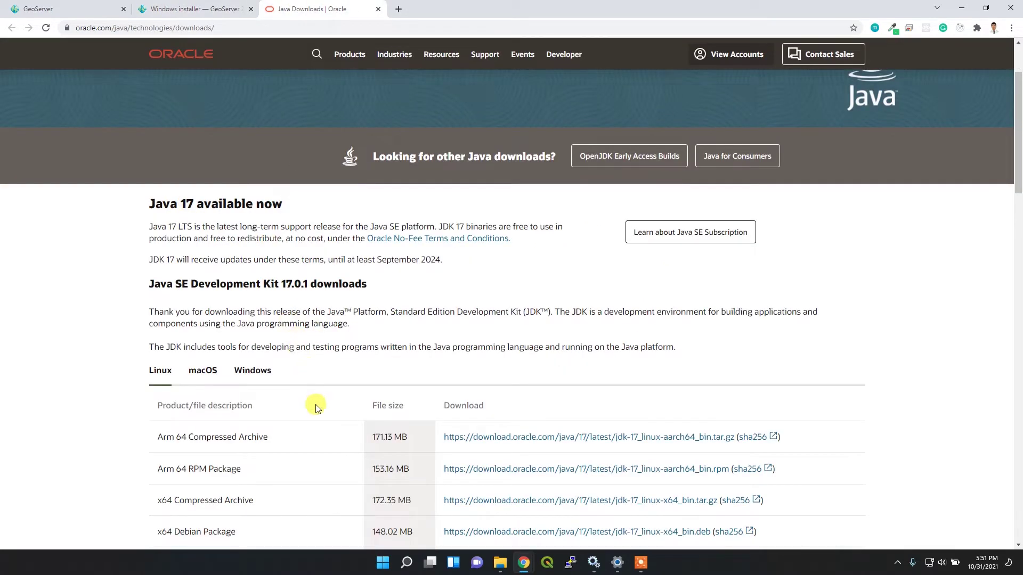
pyautogui.scroll(-2, 319, 419)
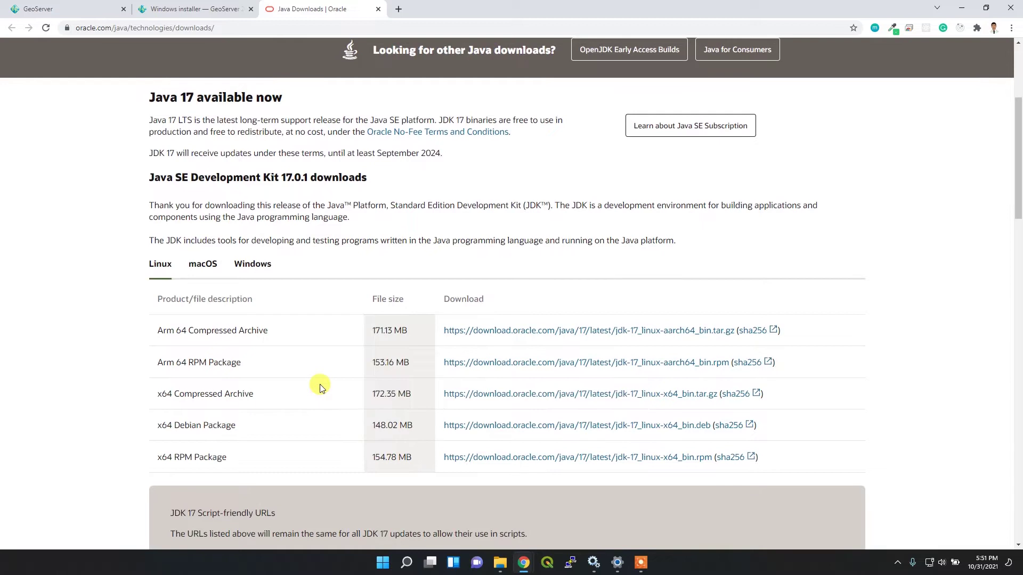
pyautogui.scroll(-10, 320, 387)
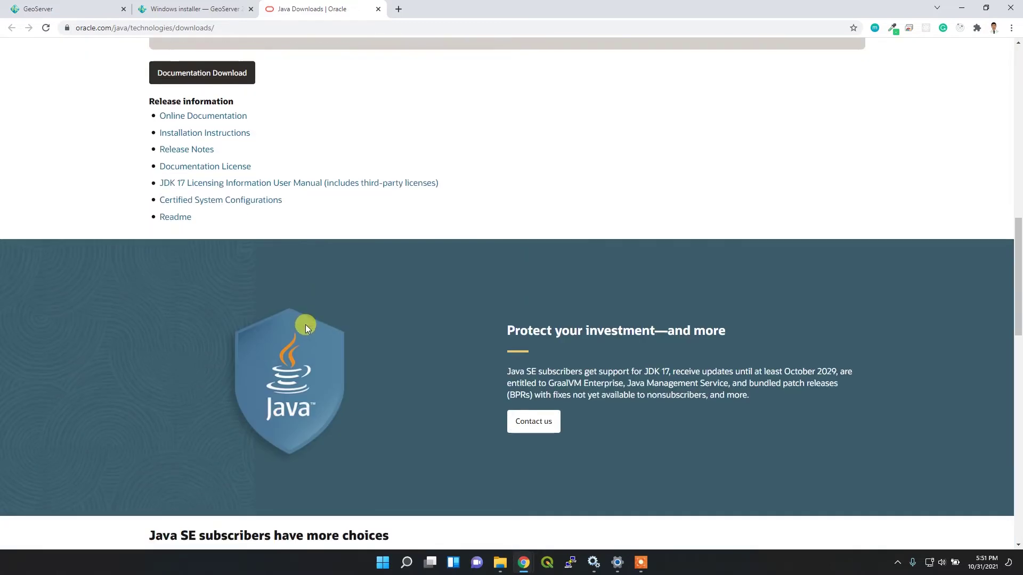
pyautogui.scroll(-7, 323, 354)
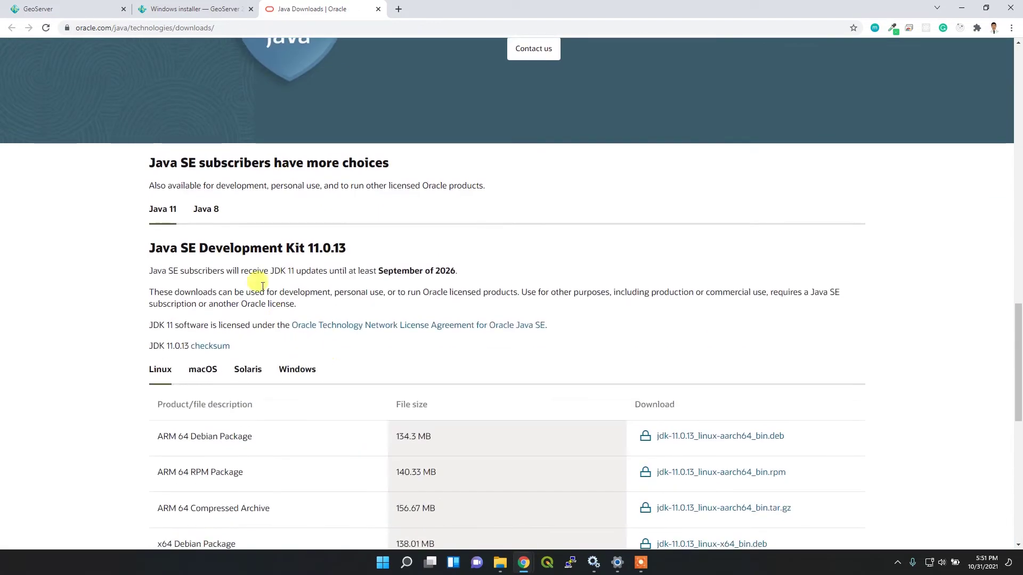
pyautogui.scroll(-3, 328, 347)
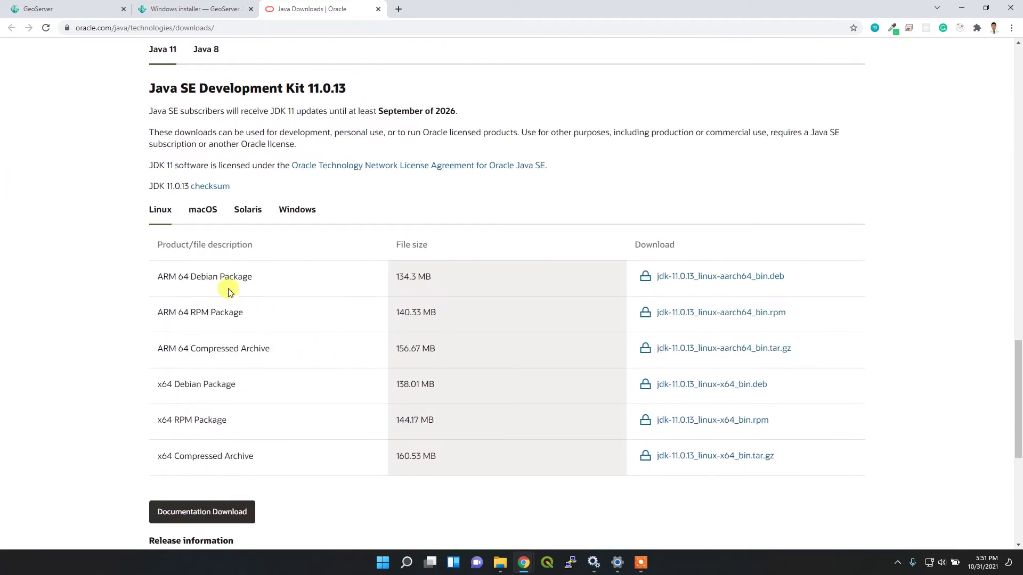
pyautogui.click(301, 211)
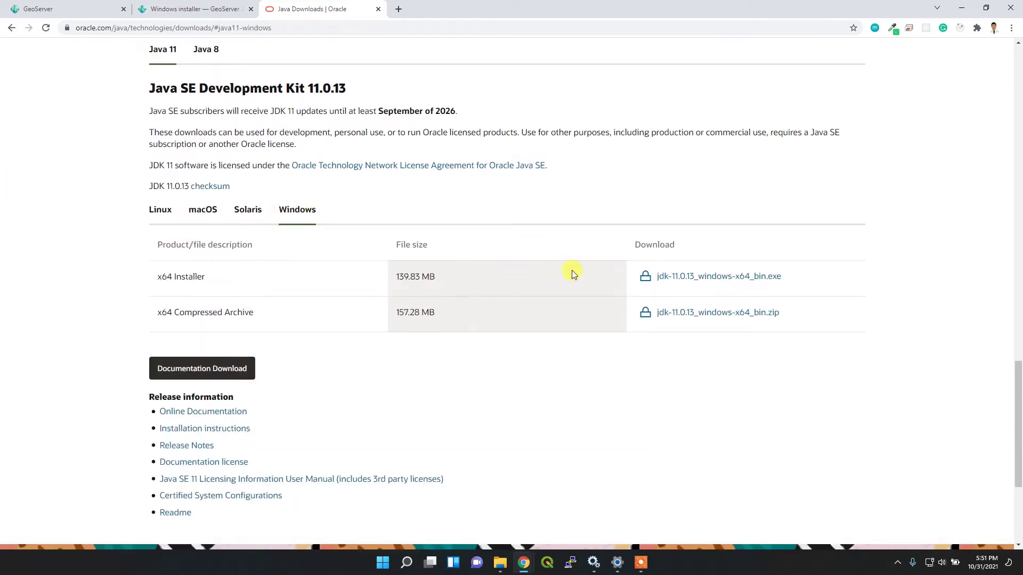
# Accept Oracle's license, download jdk-11.0.13_windows-x64_bin.exe, then return to the GeoServer release page.
pyautogui.click(710, 278)
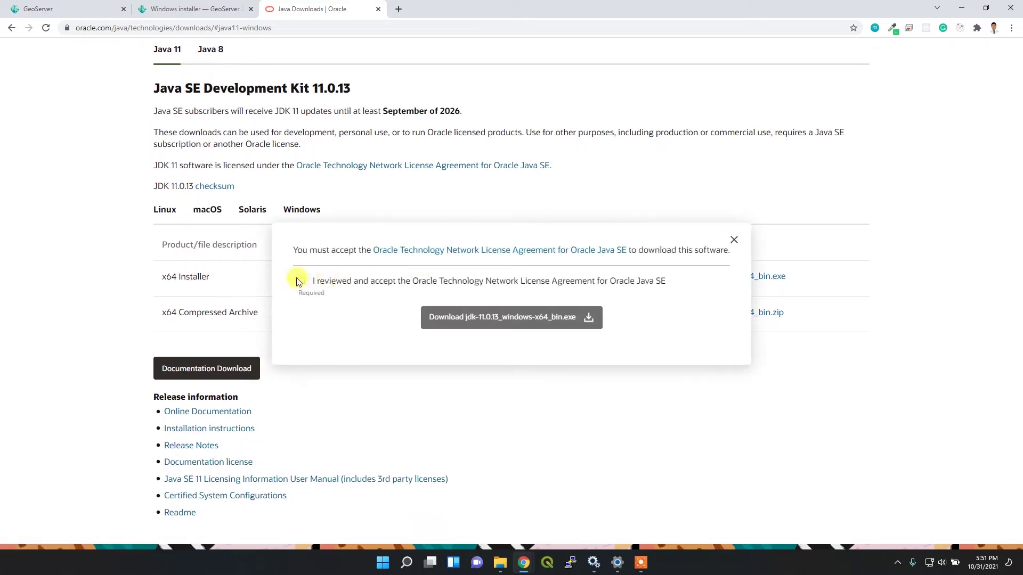
pyautogui.click(302, 282)
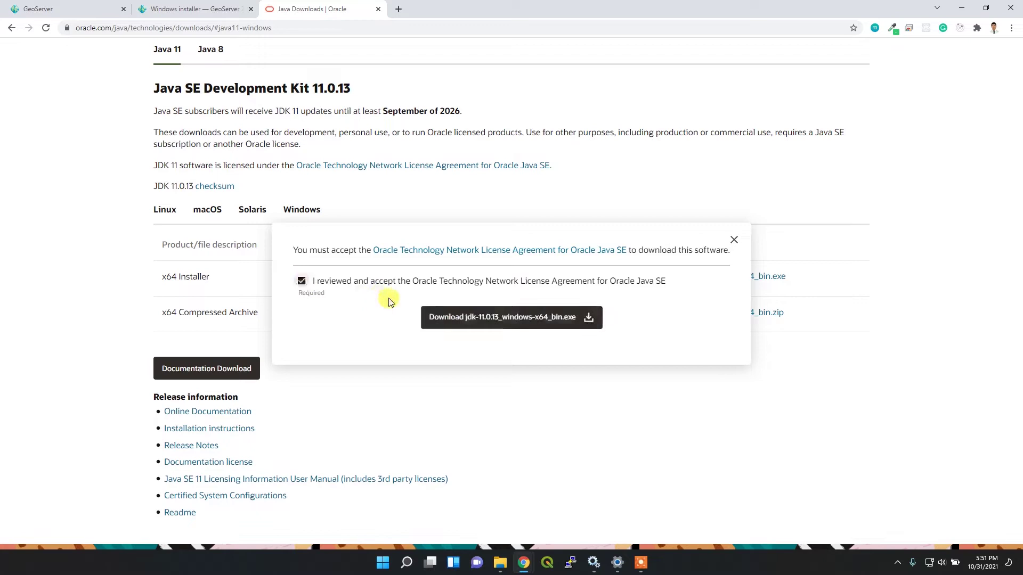
pyautogui.click(462, 319)
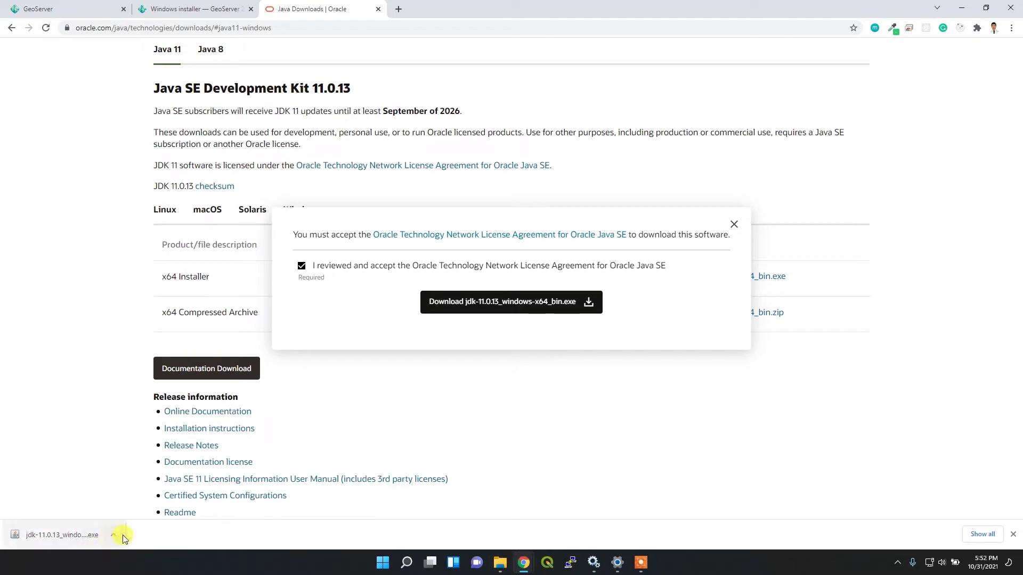
pyautogui.click(104, 8)
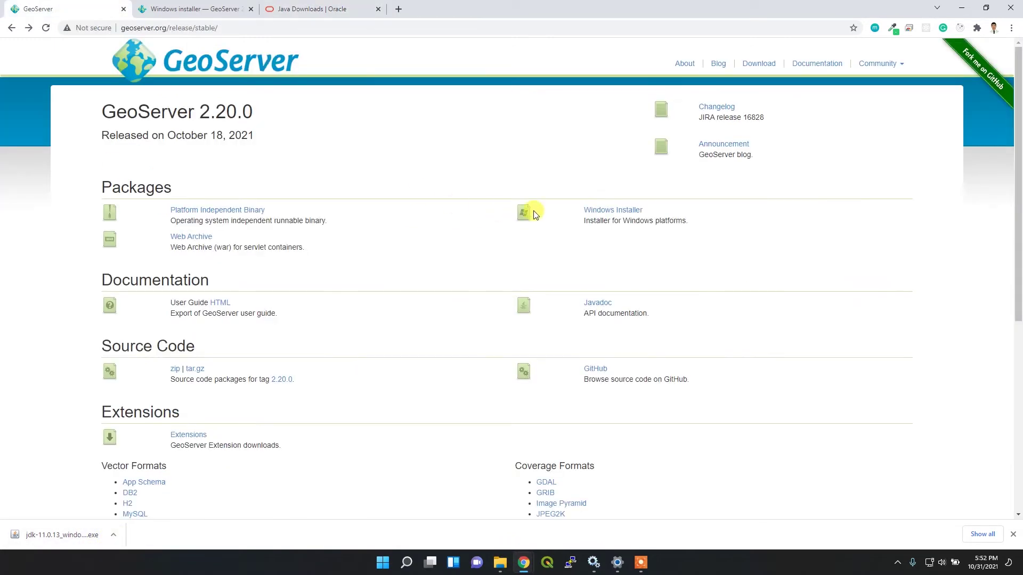
# Start downloading GeoServer-2.20.0-winsetup.exe and show the downloaded JDK installer in its folder.
pyautogui.click(621, 214)
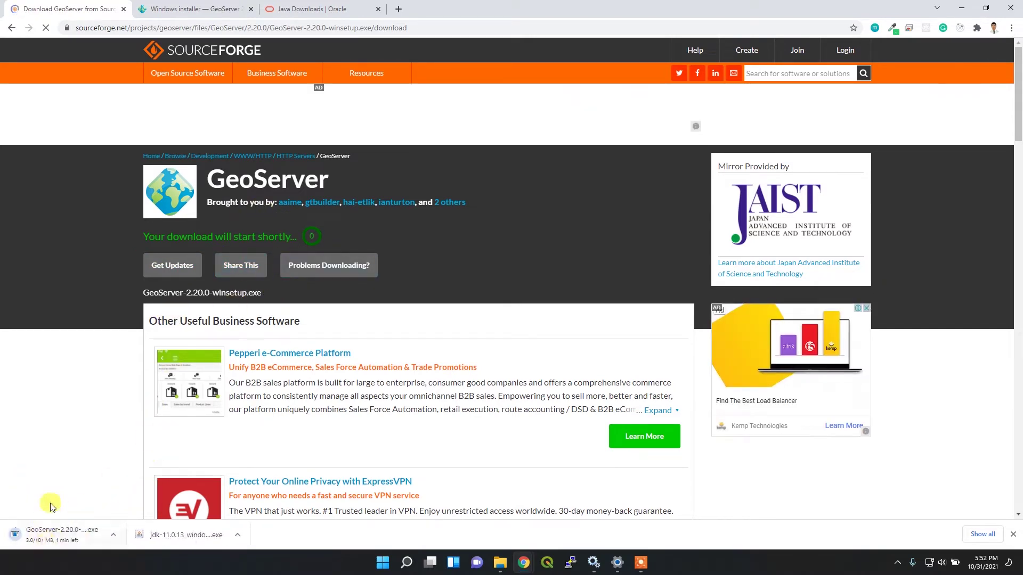
pyautogui.click(238, 535)
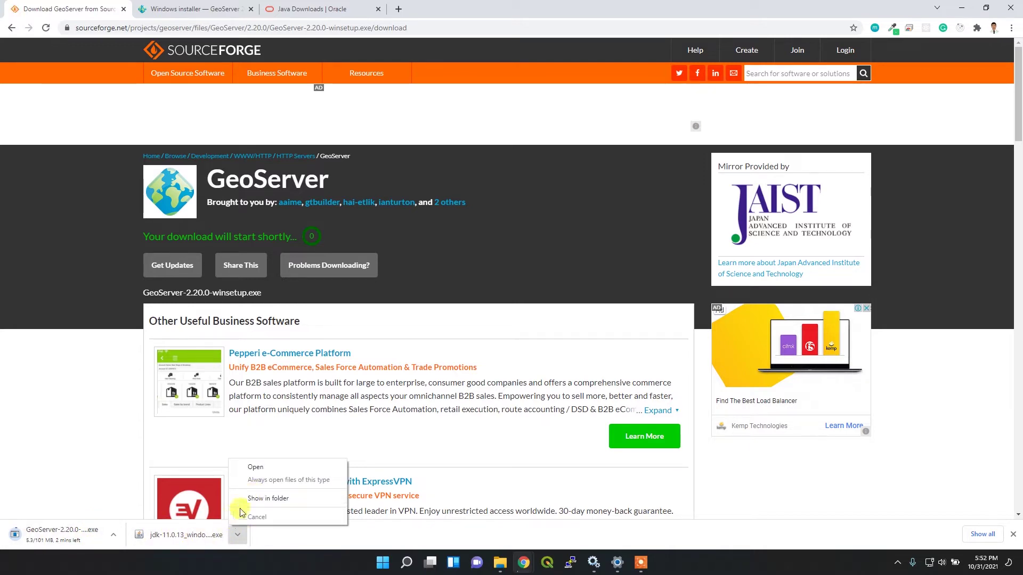
pyautogui.click(262, 499)
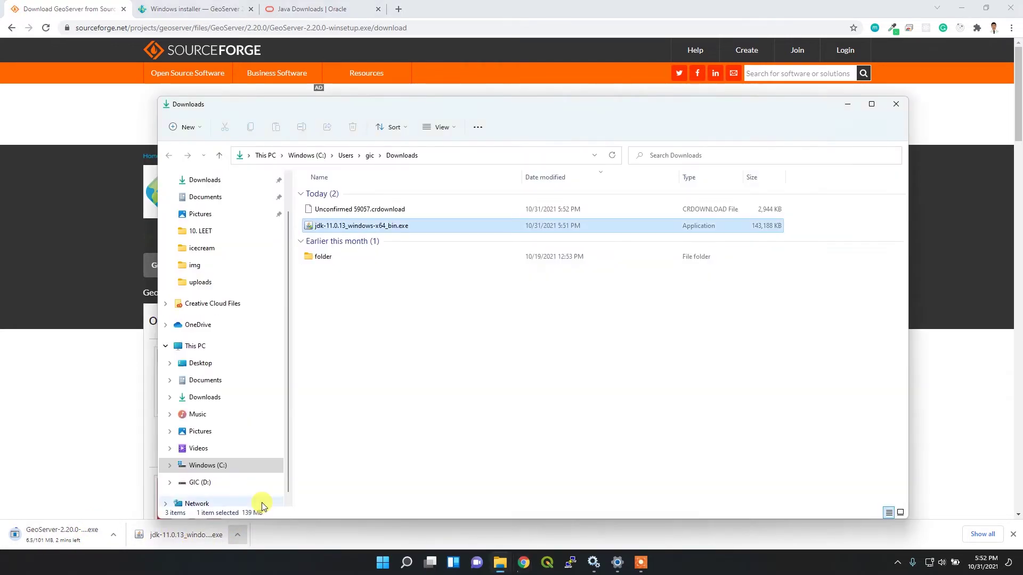
# Run the JDK installer with the default folder C:\Program Files\Java\jdk-11.0.13 until it completes.
pyautogui.doubleClick(376, 226)
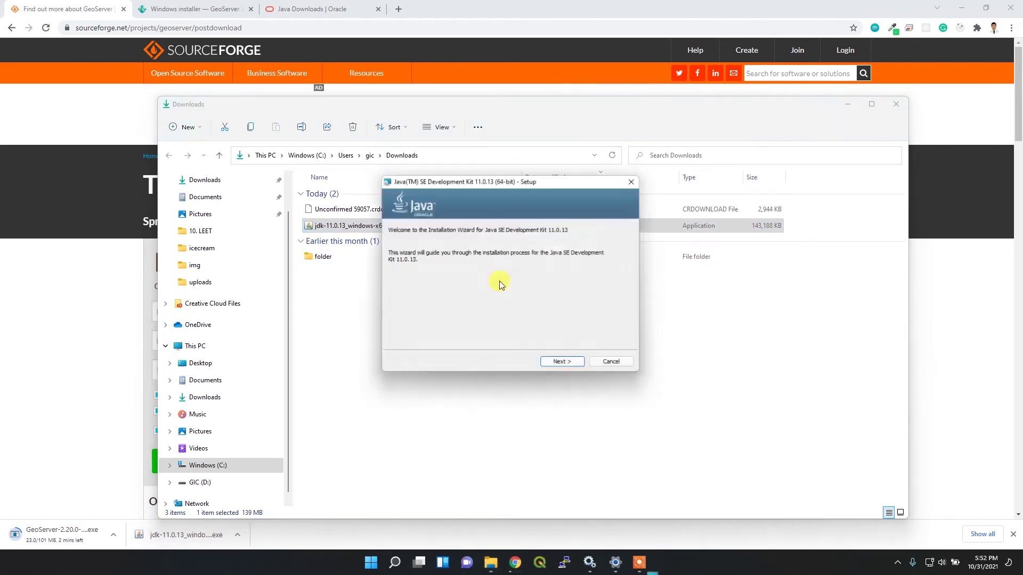
pyautogui.click(568, 366)
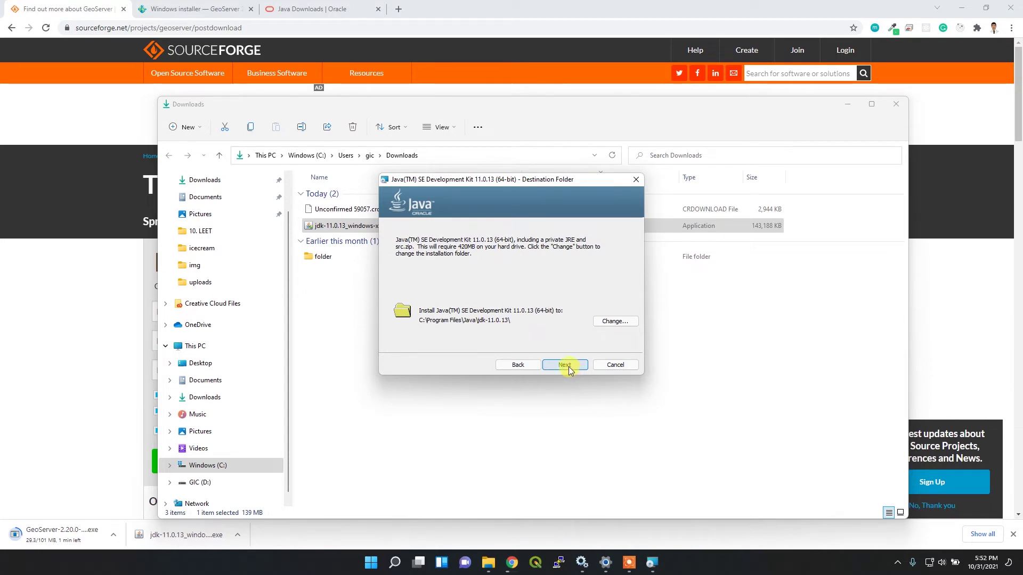
pyautogui.click(568, 366)
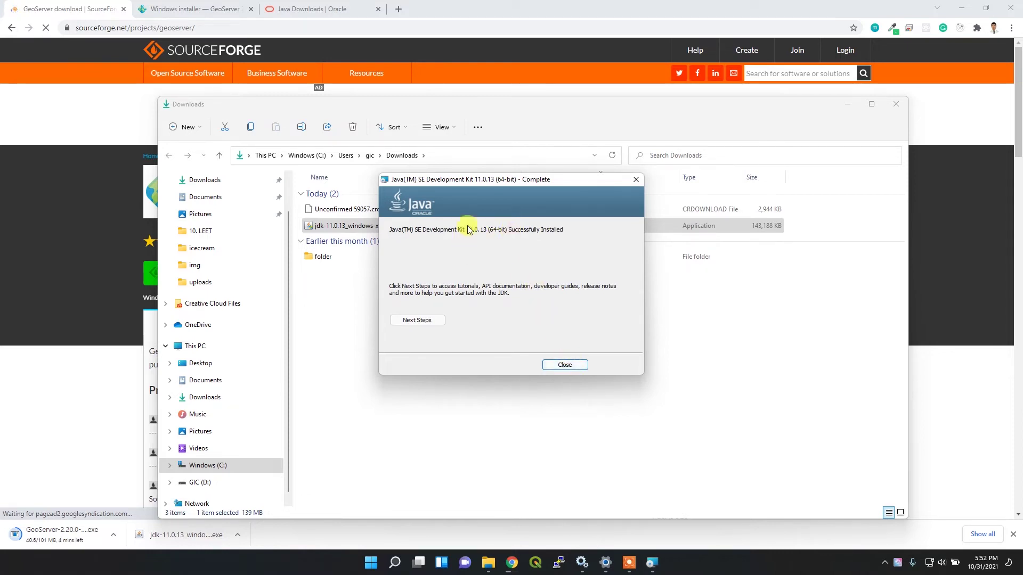
pyautogui.click(566, 366)
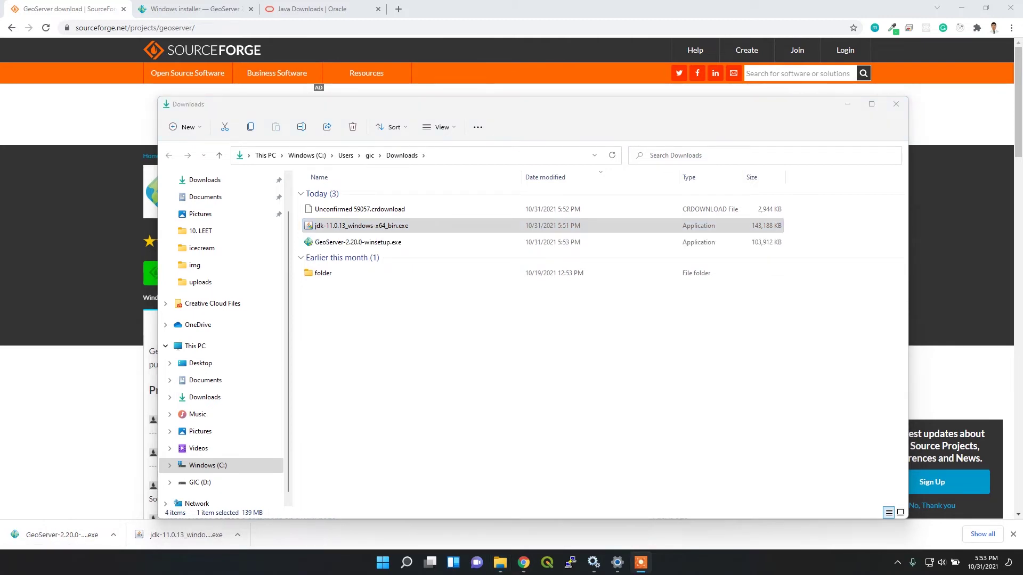
# Launch GeoServer-2.20.0-winsetup.exe from the Downloads folder.
pyautogui.click(404, 246)
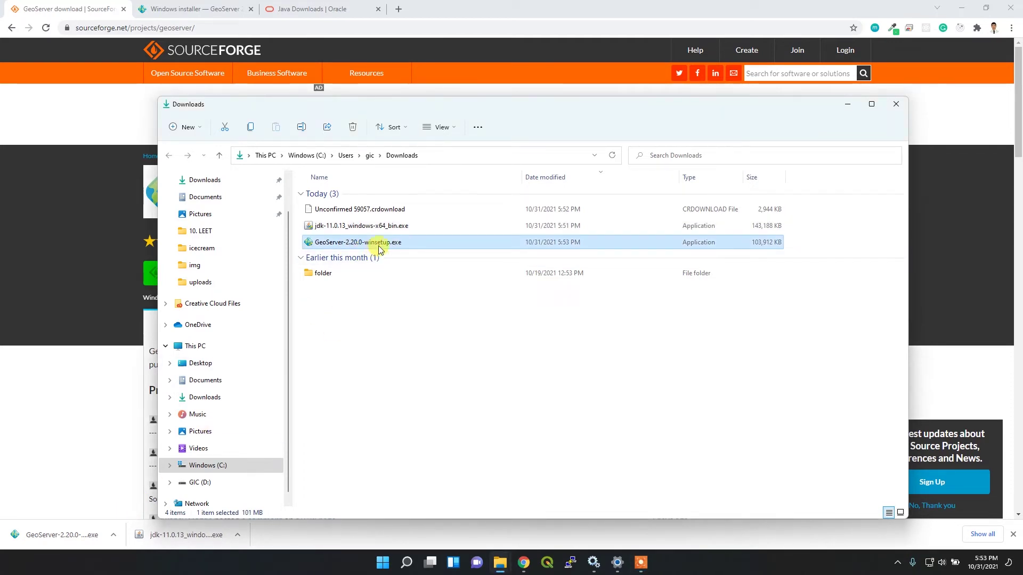
pyautogui.doubleClick(367, 246)
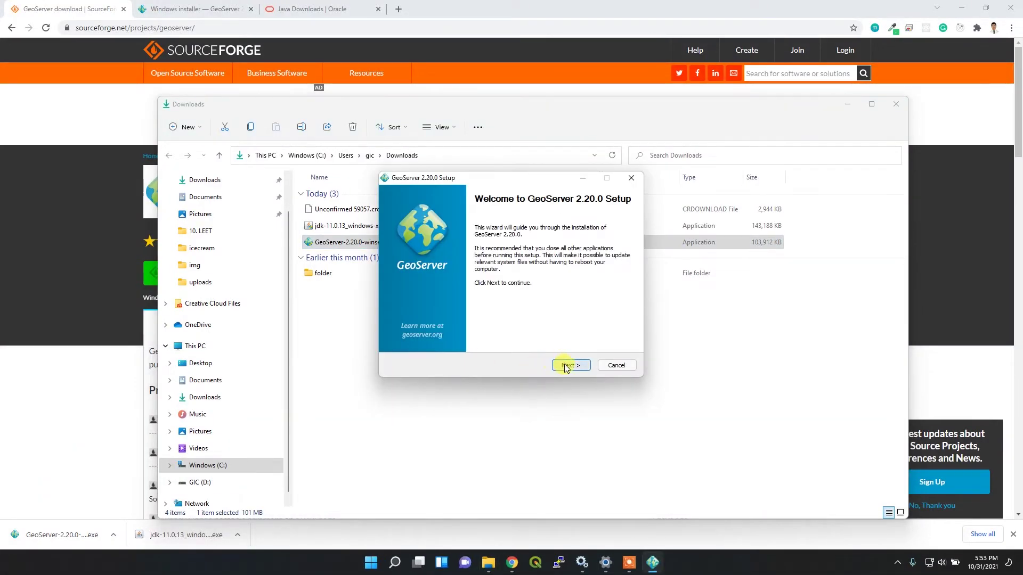
# Accept the GeoServer license agreement and reach the invalid Java runtime path.
pyautogui.click(567, 367)
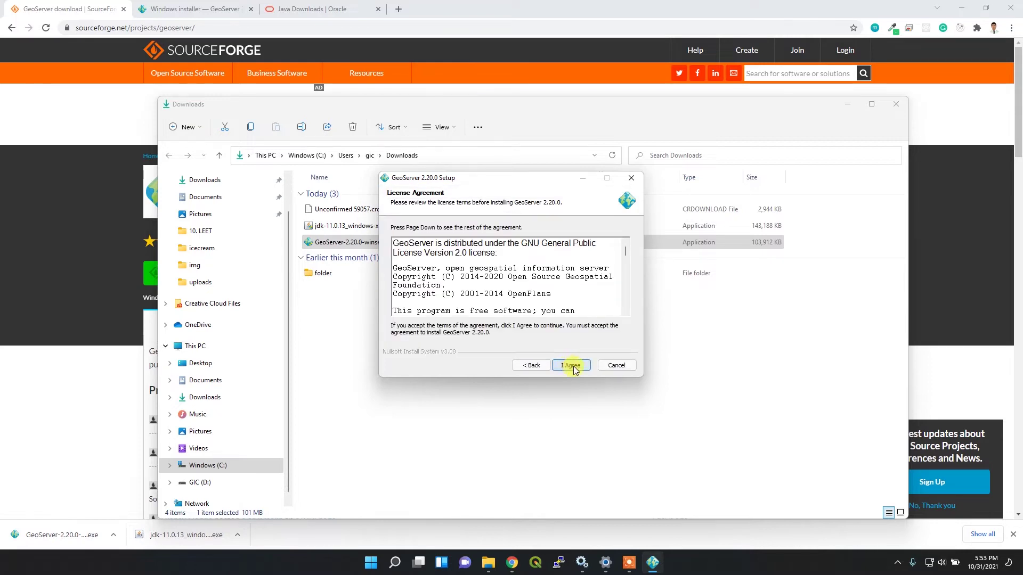
pyautogui.click(572, 365)
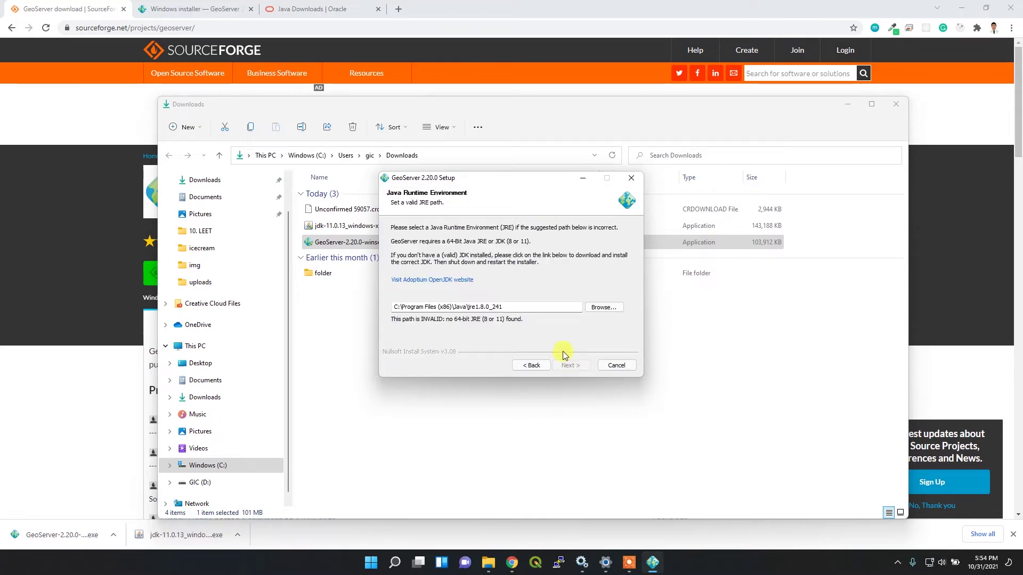
pyautogui.click(522, 308)
# Set the Java runtime to C:\Program Files\Java\jdk-11.0.13 and continue.
pyautogui.click(603, 309)
pyautogui.scroll(-4, 509, 314)
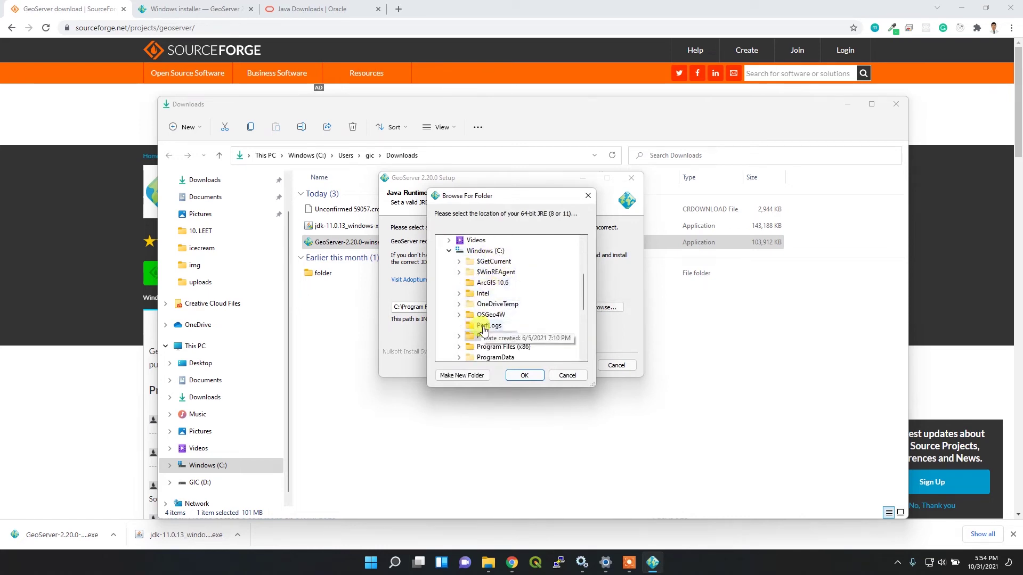
pyautogui.scroll(-1, 522, 326)
pyautogui.scroll(1, 505, 277)
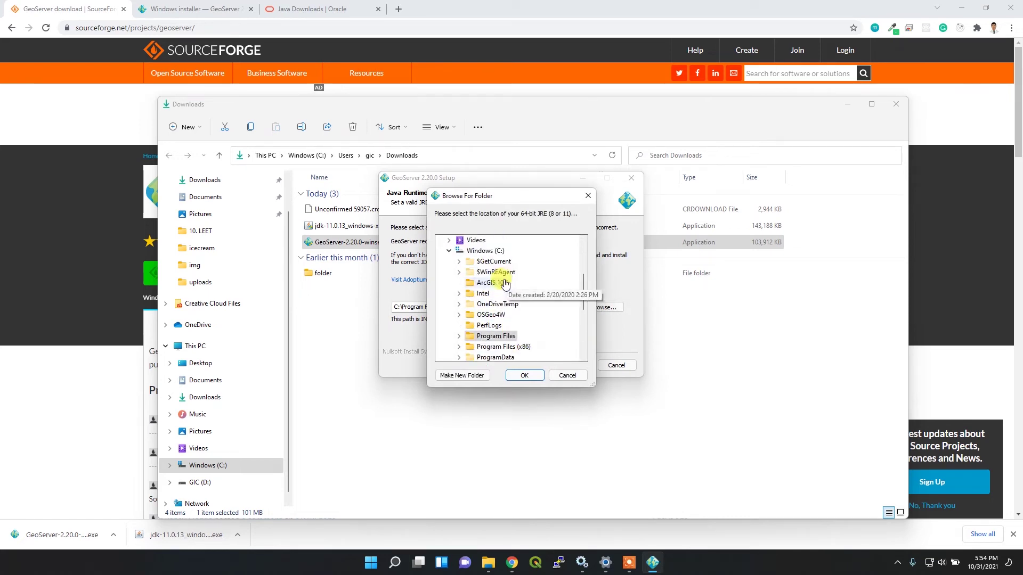
pyautogui.doubleClick(498, 337)
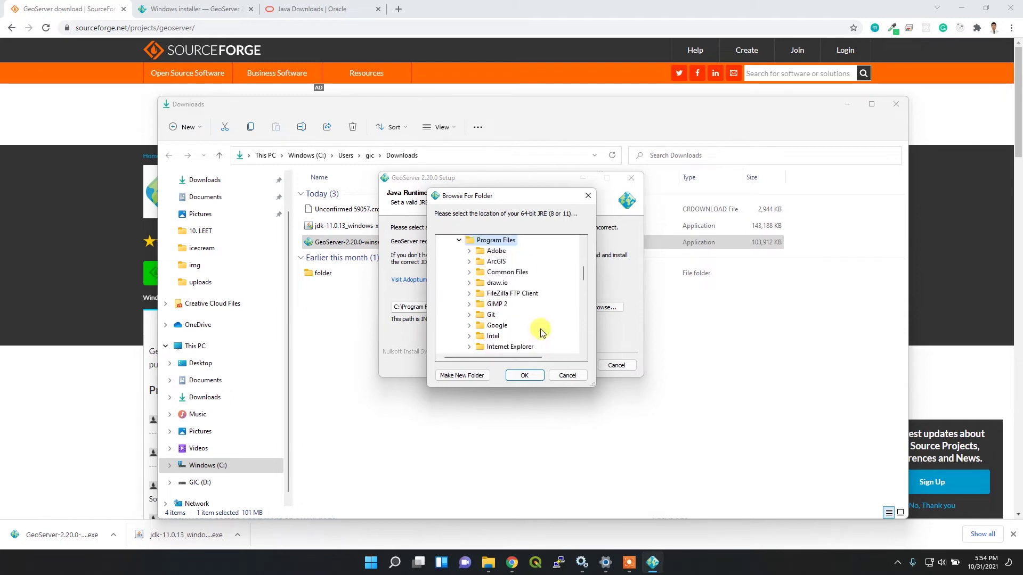
pyautogui.scroll(-3, 536, 330)
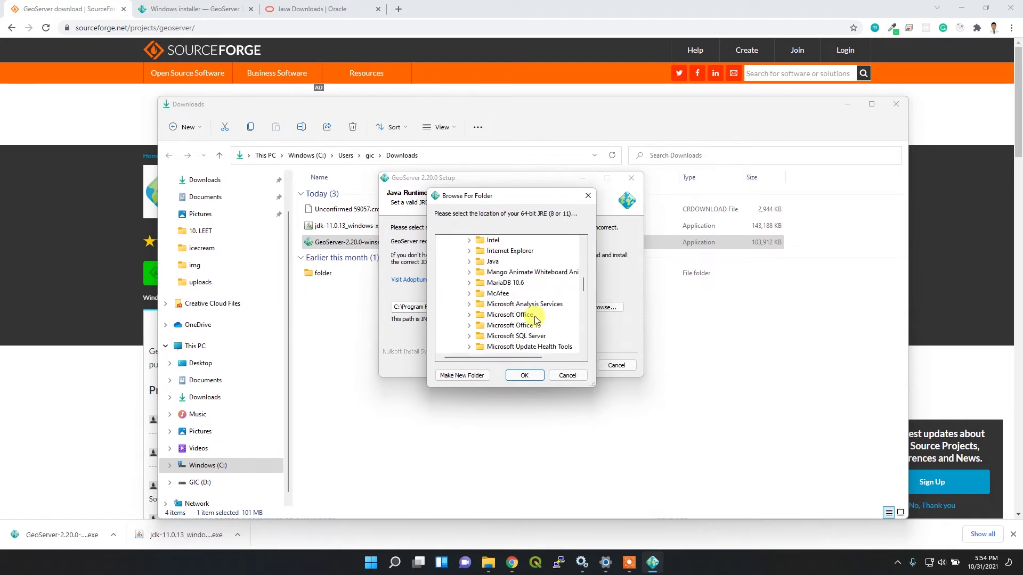
pyautogui.doubleClick(492, 262)
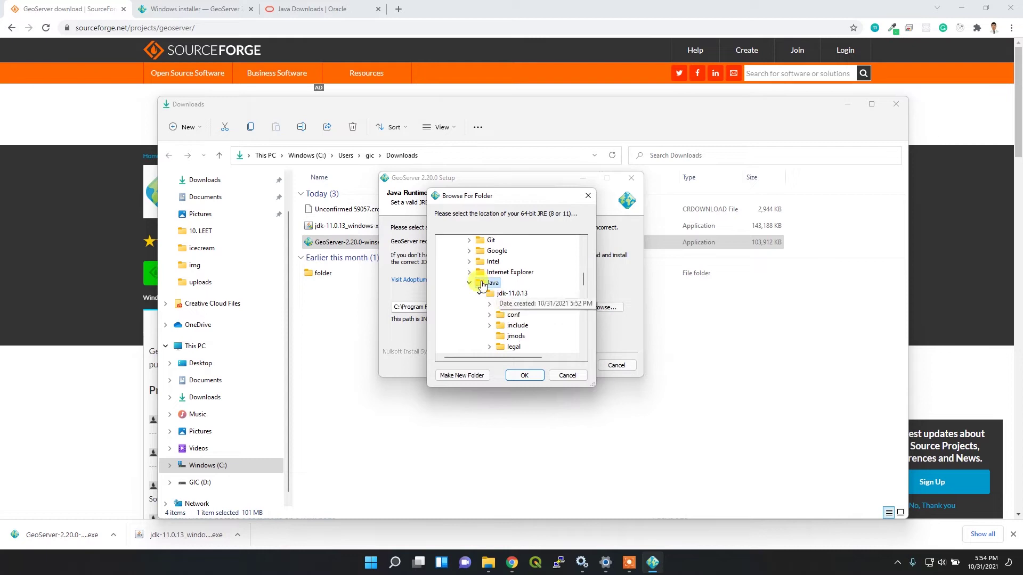
pyautogui.click(501, 294)
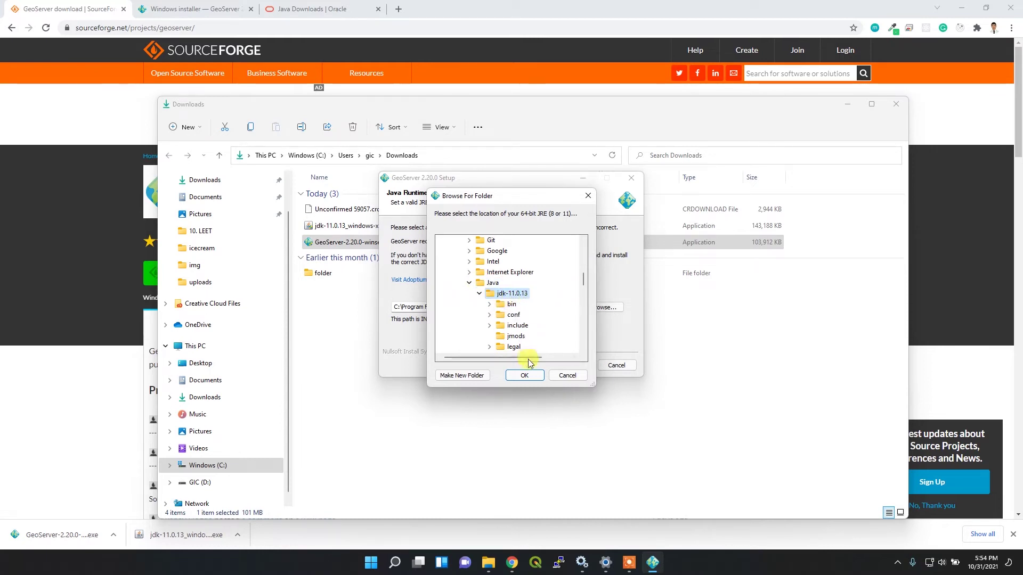
pyautogui.click(525, 376)
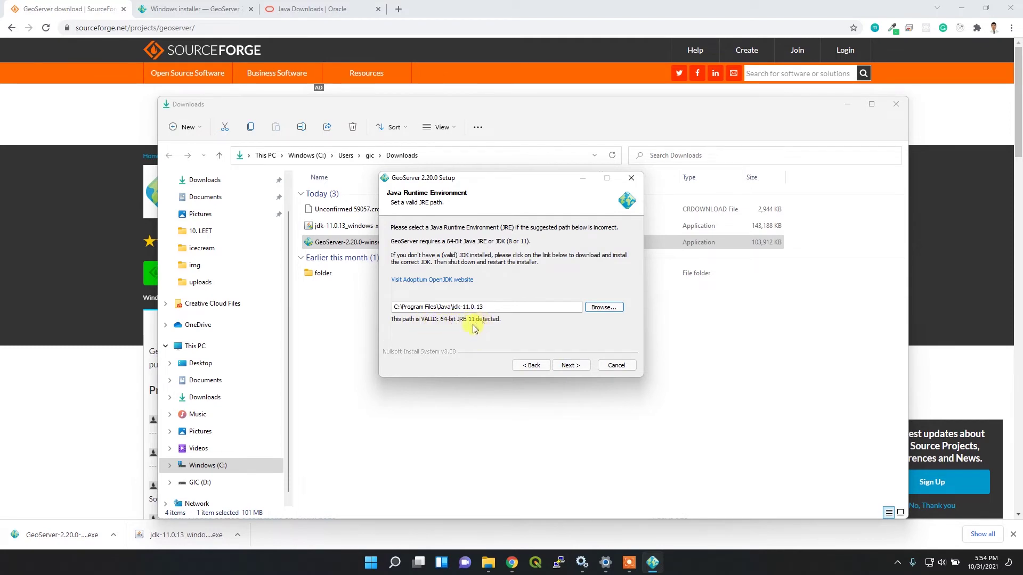
pyautogui.click(570, 366)
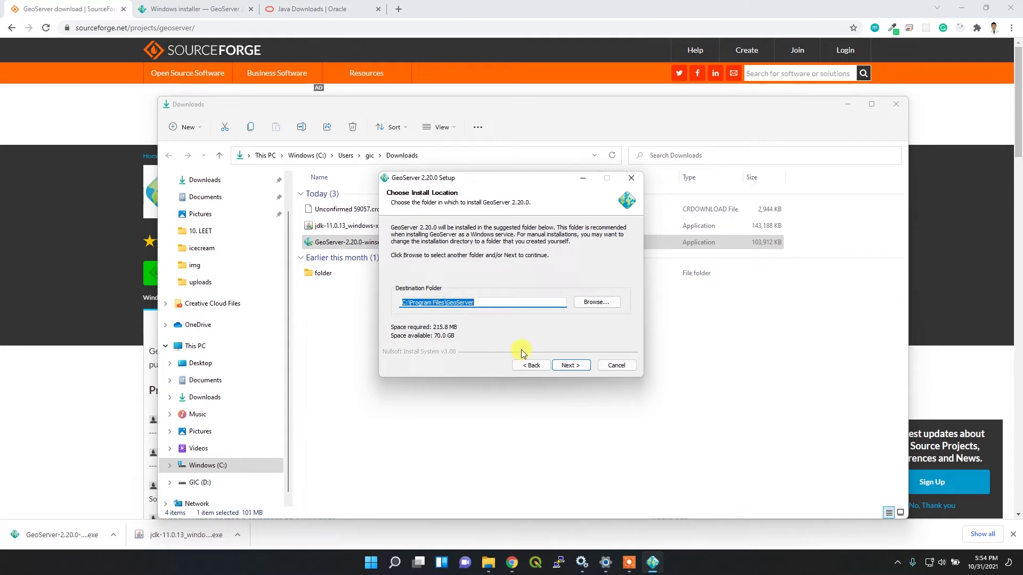
# Keep the default C:\Program Files\GeoServer install folder and default Start Menu folder.
pyautogui.click(570, 366)
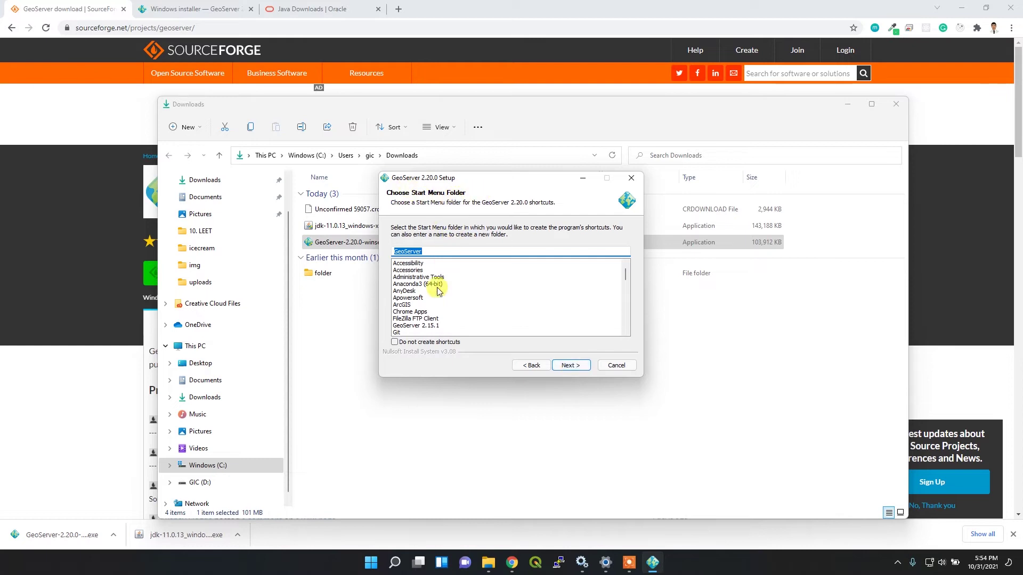
pyautogui.click(571, 366)
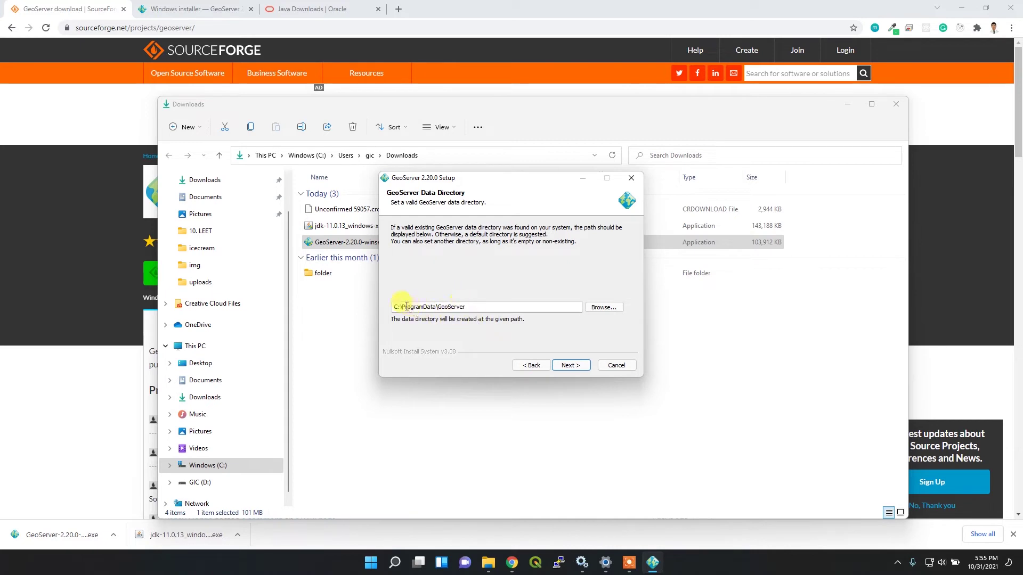
# Keep the default data directory, administrator credentials and web server port 8080.
pyautogui.click(573, 365)
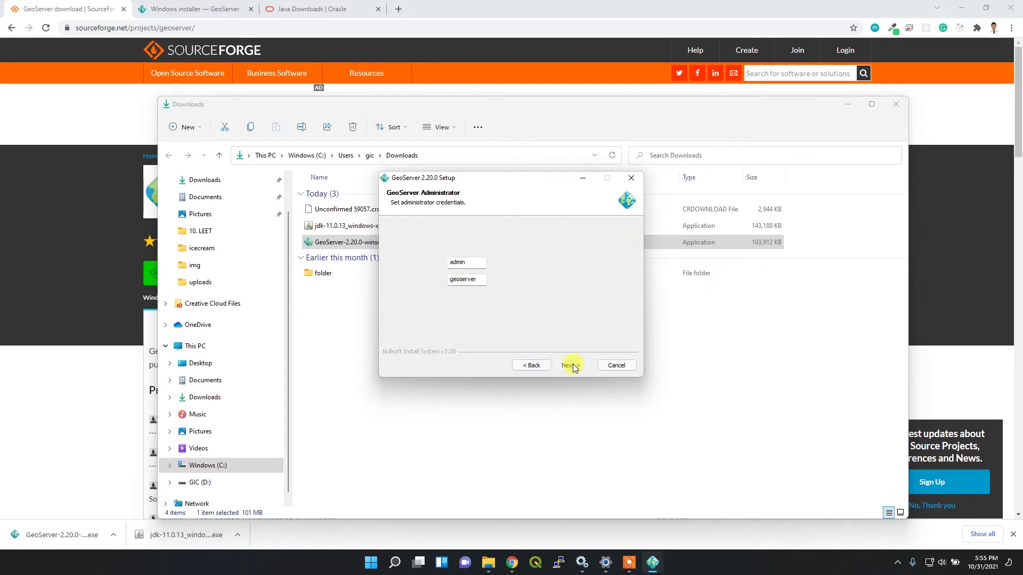
pyautogui.doubleClick(467, 262)
pyautogui.doubleClick(465, 279)
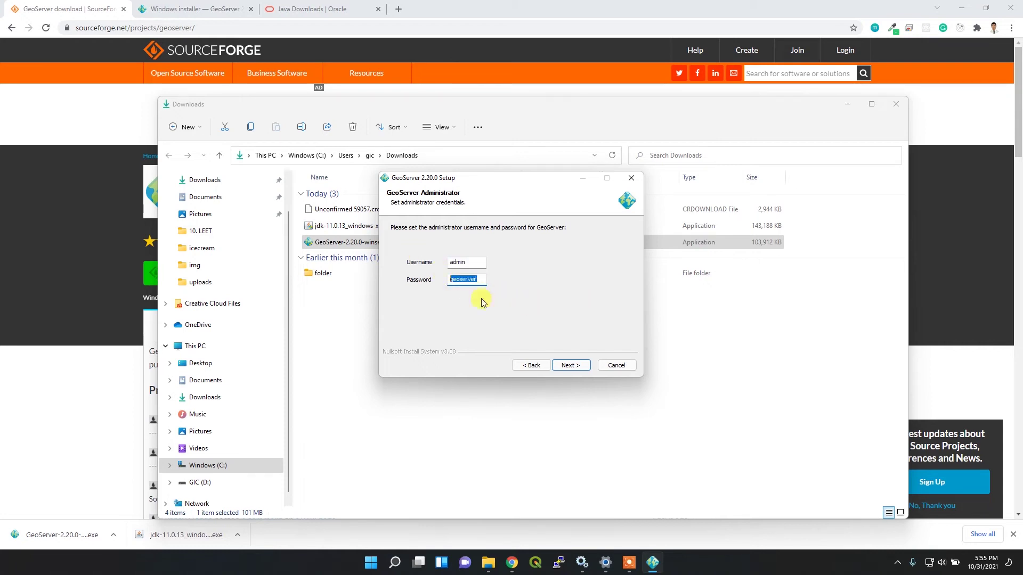
pyautogui.click(572, 366)
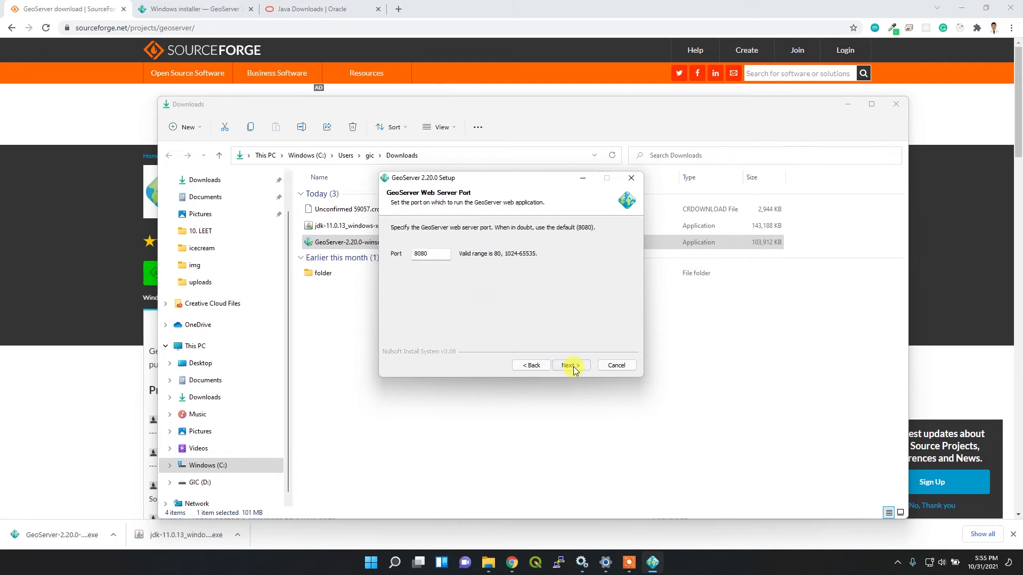
pyautogui.moveTo(442, 256); pyautogui.dragTo(374, 246)
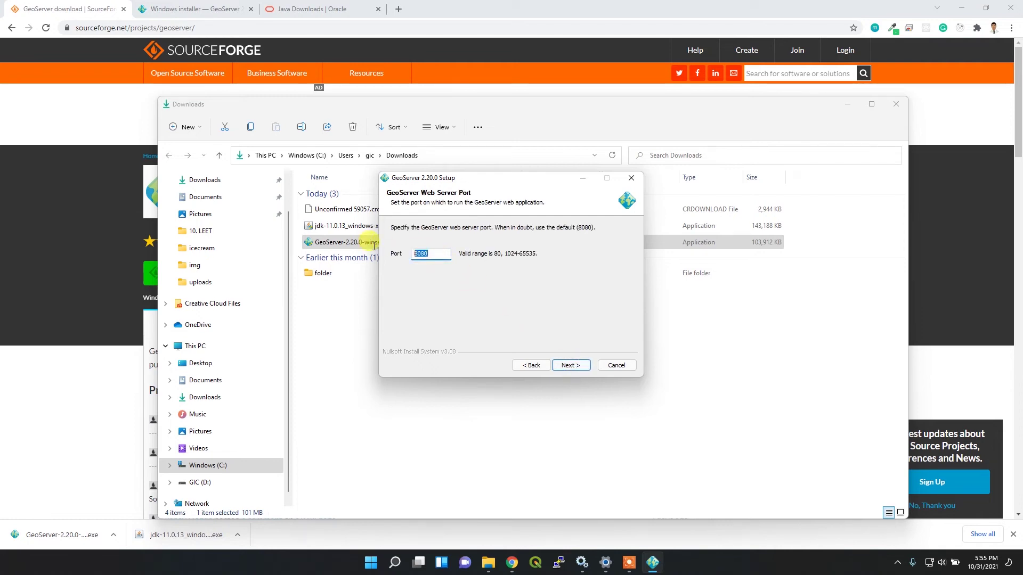
pyautogui.click(571, 366)
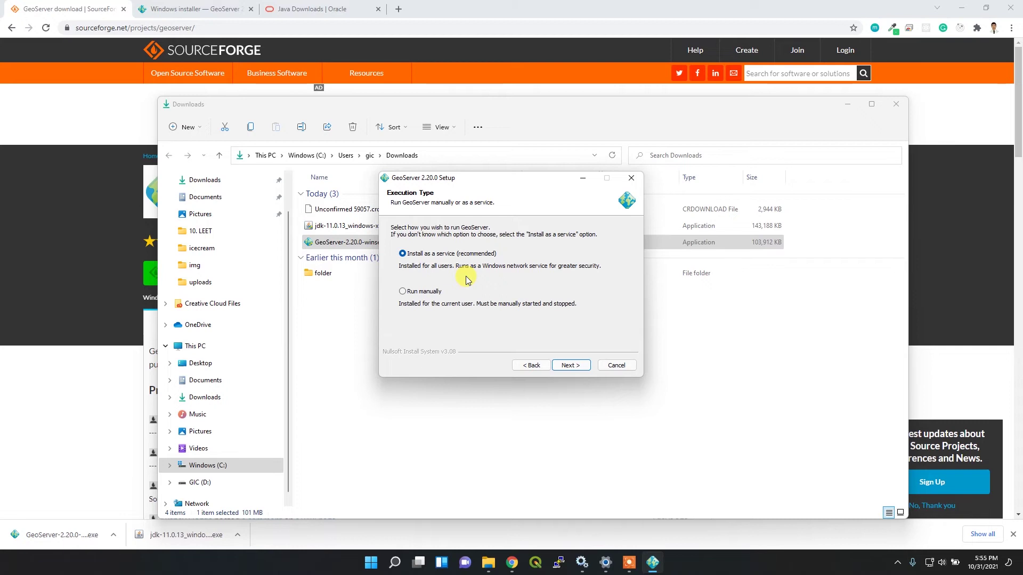
# Choose to run GeoServer as a service and start the installation.
pyautogui.click(403, 292)
pyautogui.click(571, 366)
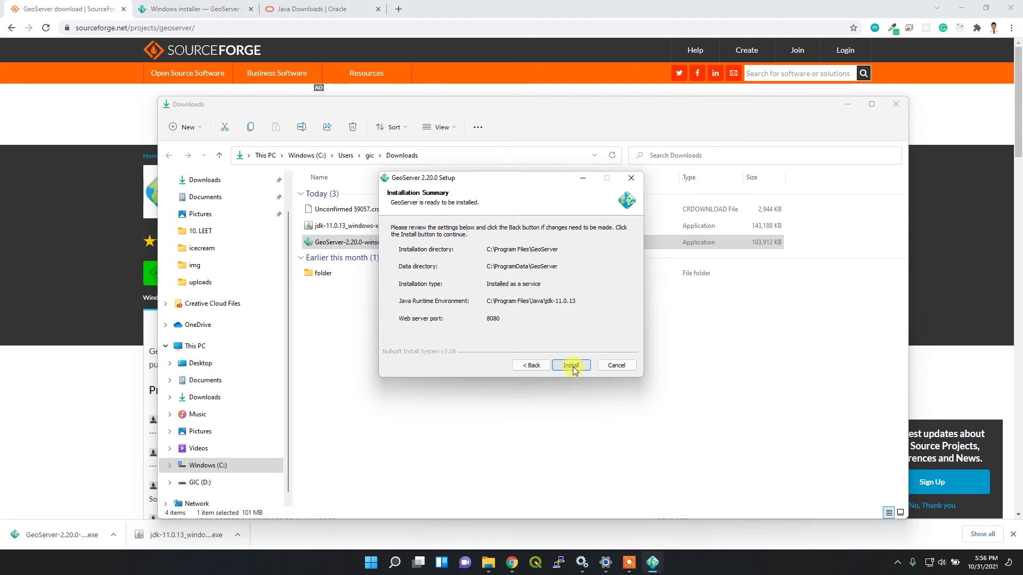
pyautogui.click(575, 367)
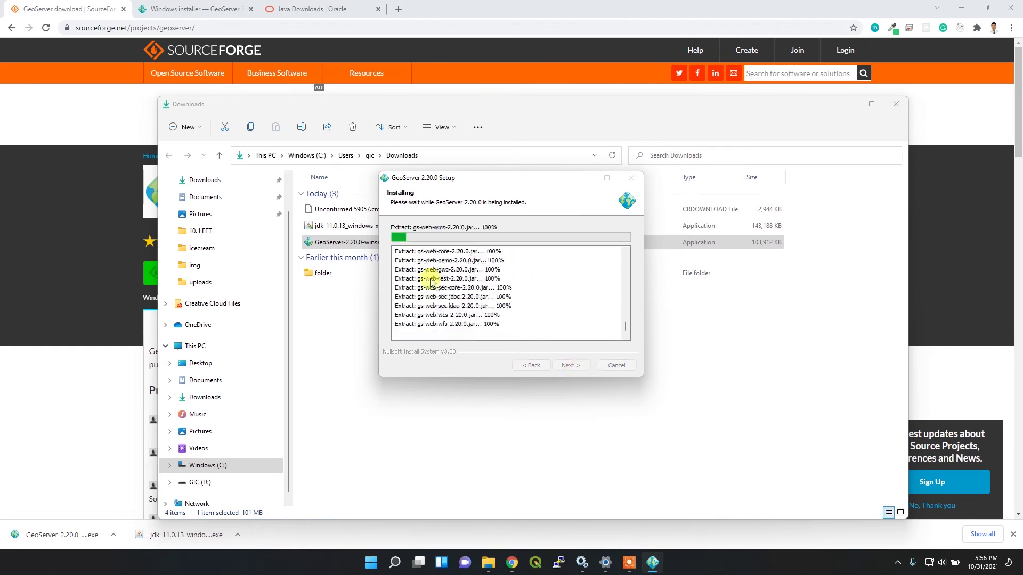
# Confirm the new GeoServer folder exists in C:\Program Files.
pyautogui.click(208, 467)
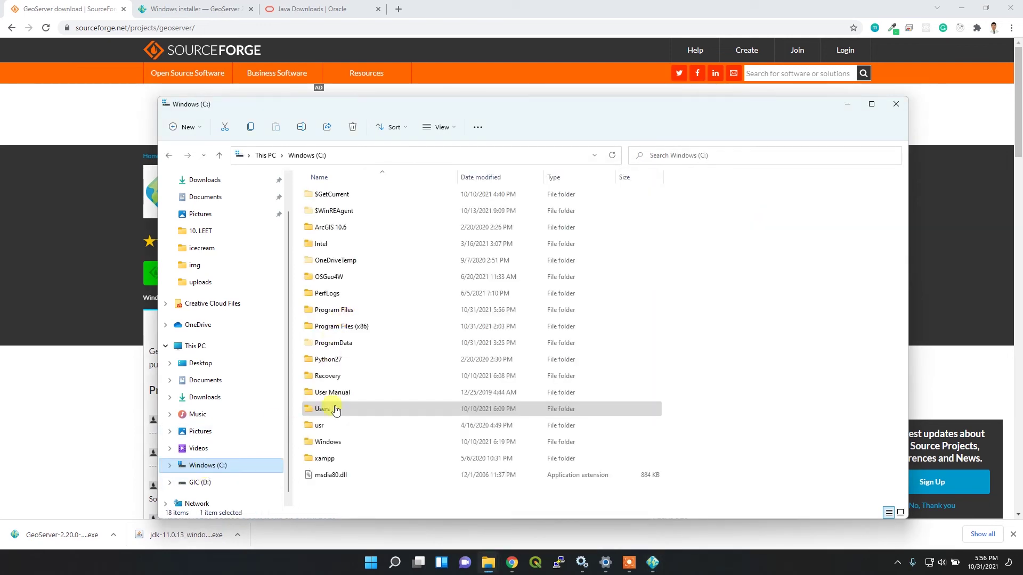
pyautogui.doubleClick(344, 310)
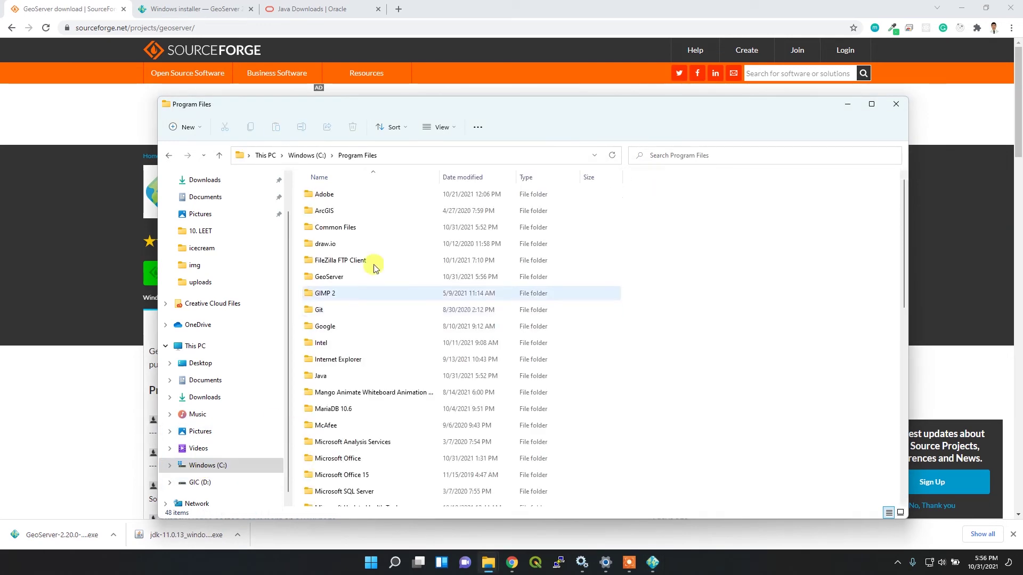
pyautogui.click(350, 277)
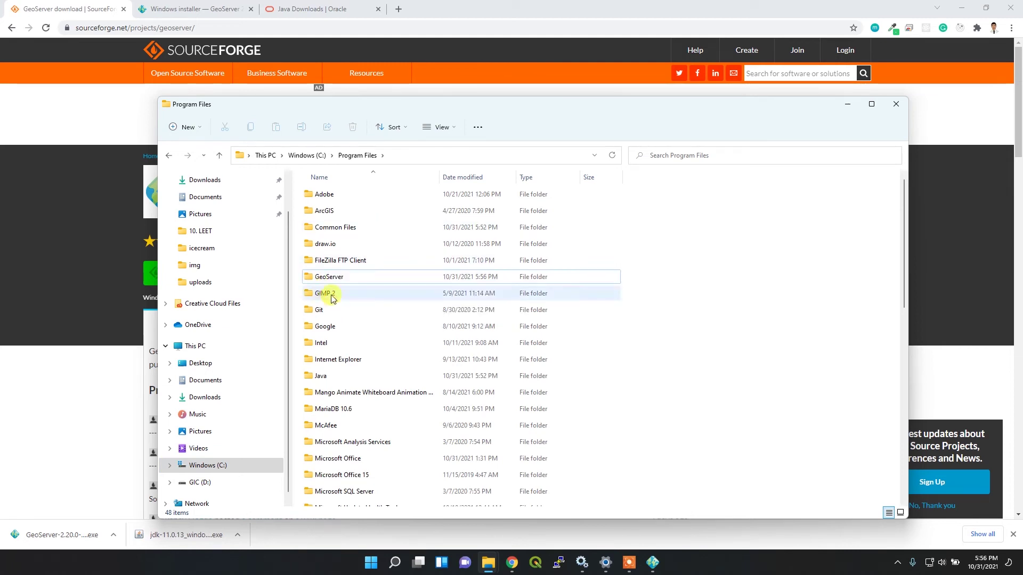
pyautogui.click(332, 277)
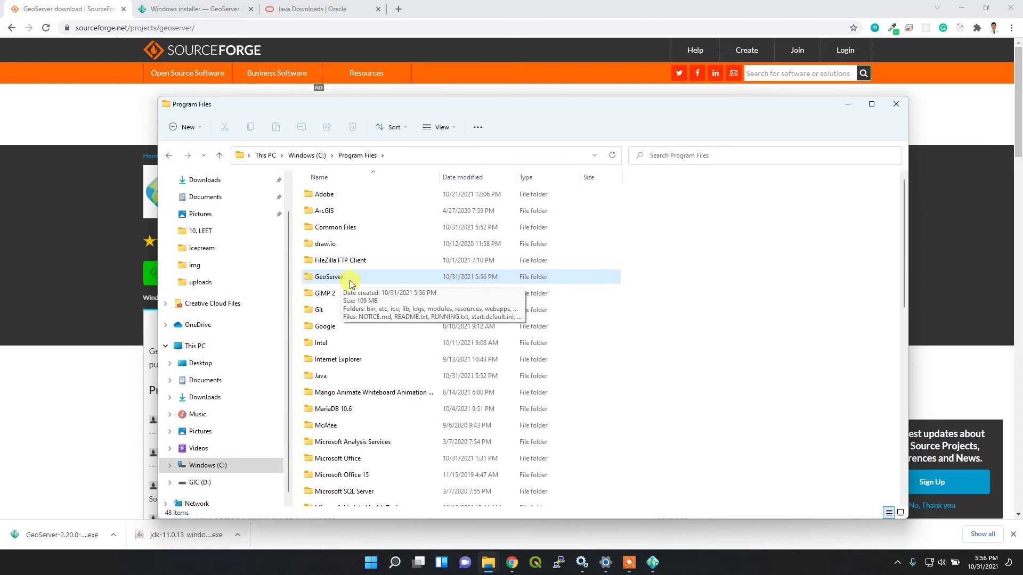
pyautogui.click(342, 278)
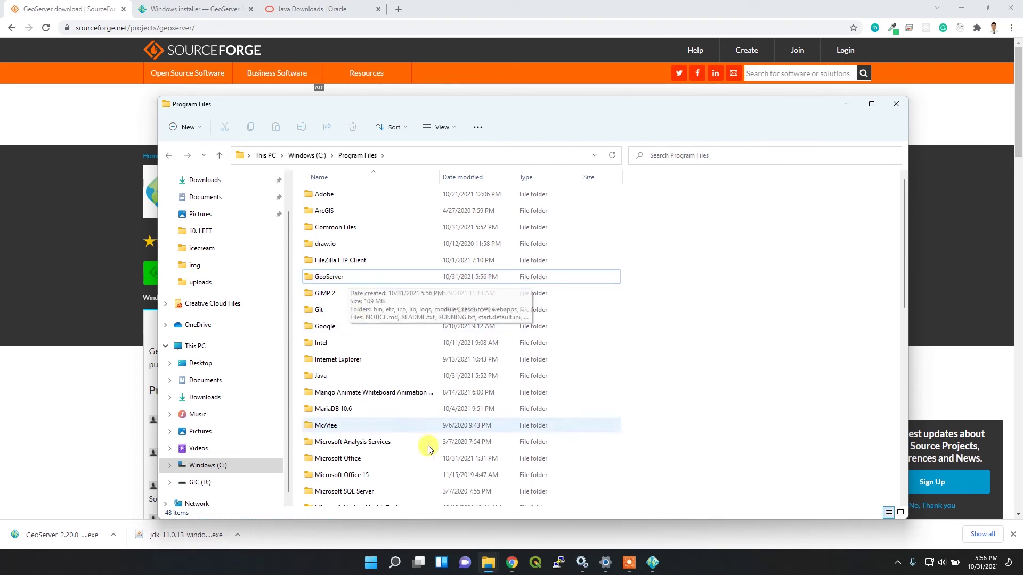
# Close the finished GeoServer setup wizard.
pyautogui.click(654, 565)
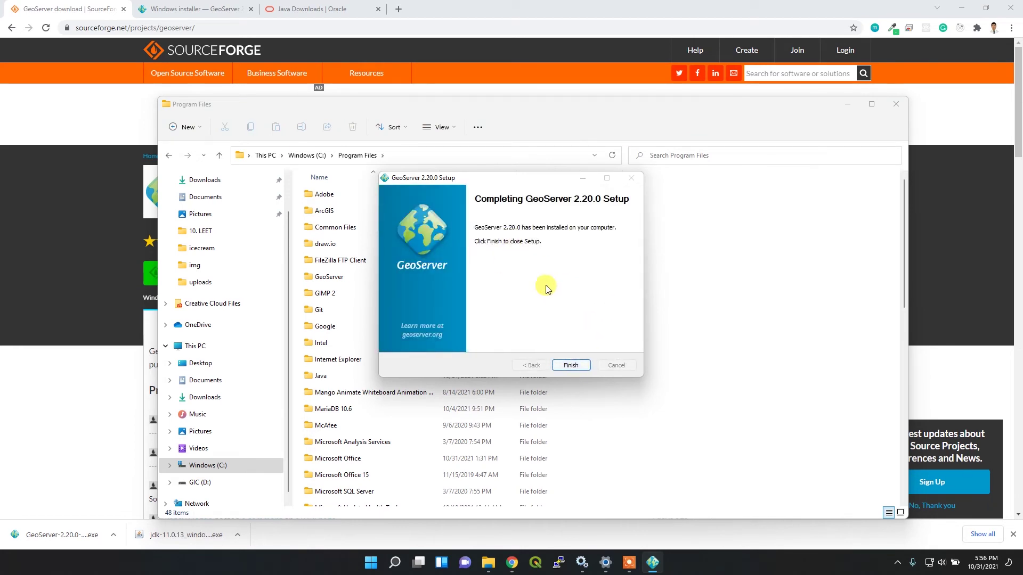
pyautogui.click(570, 365)
pyautogui.click(350, 279)
# Look inside the GeoServer install folder, then go back up to drive C:.
pyautogui.doubleClick(350, 279)
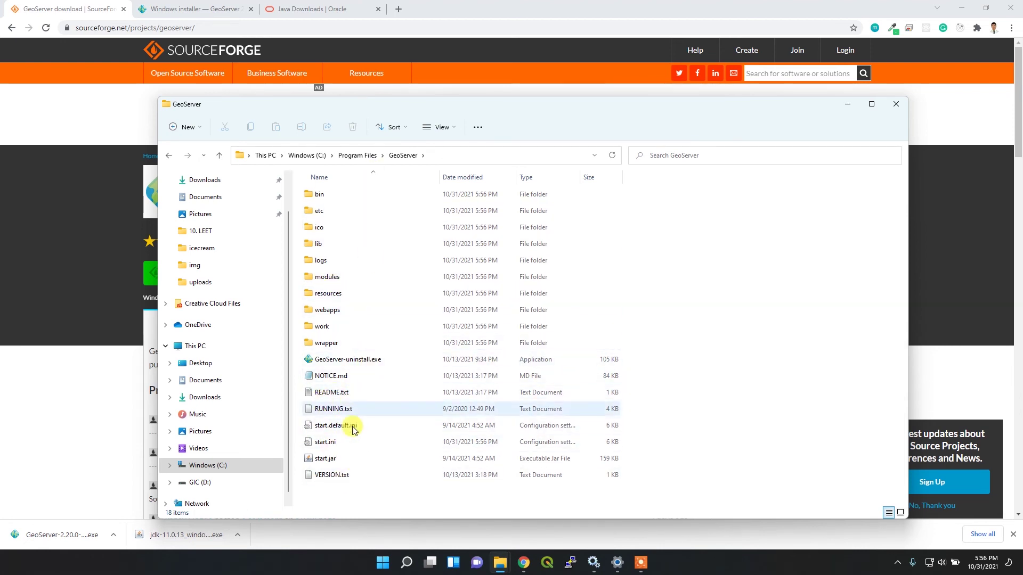
pyautogui.click(357, 156)
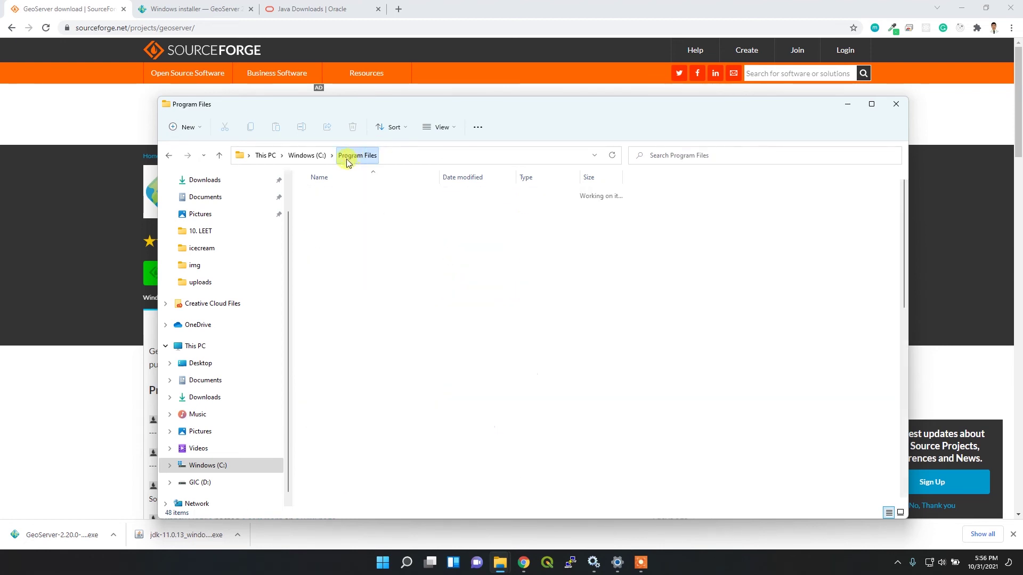
pyautogui.click(308, 155)
# Inspect ProgramData\GeoServer and its logs folder, then return to Windows (C:).
pyautogui.doubleClick(360, 344)
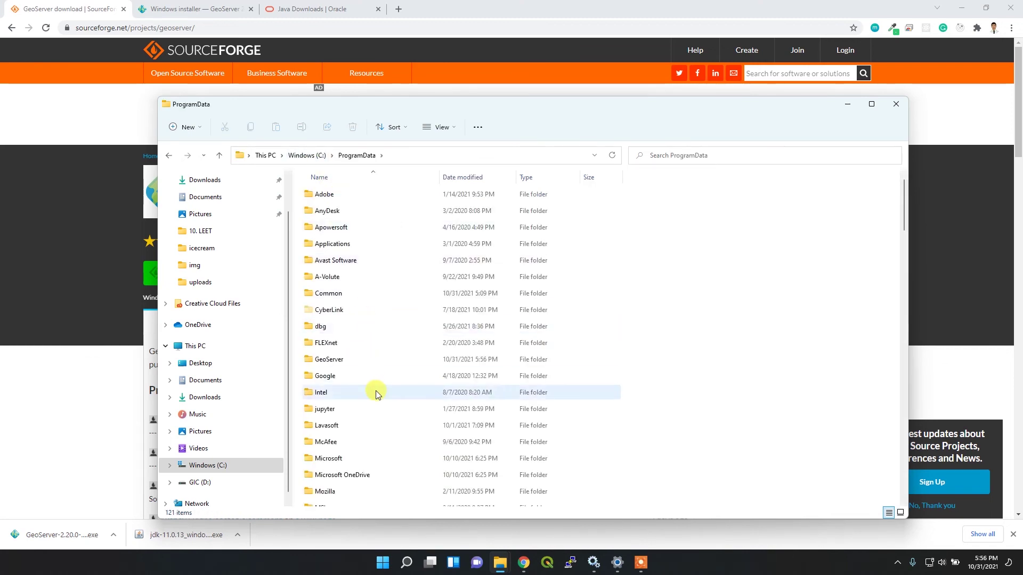
pyautogui.click(350, 361)
pyautogui.doubleClick(350, 360)
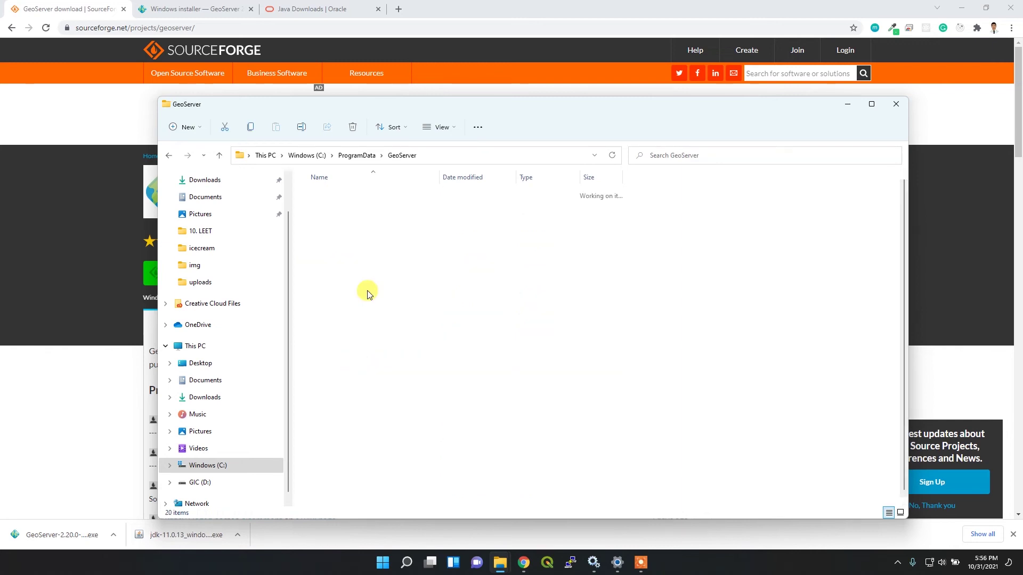
pyautogui.scroll(-1, 376, 427)
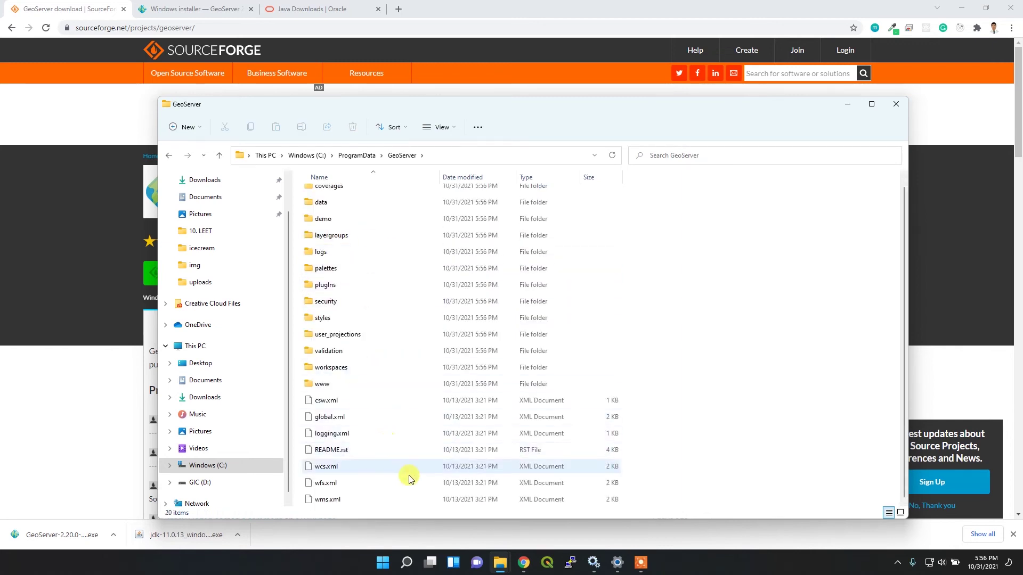
pyautogui.scroll(1, 411, 463)
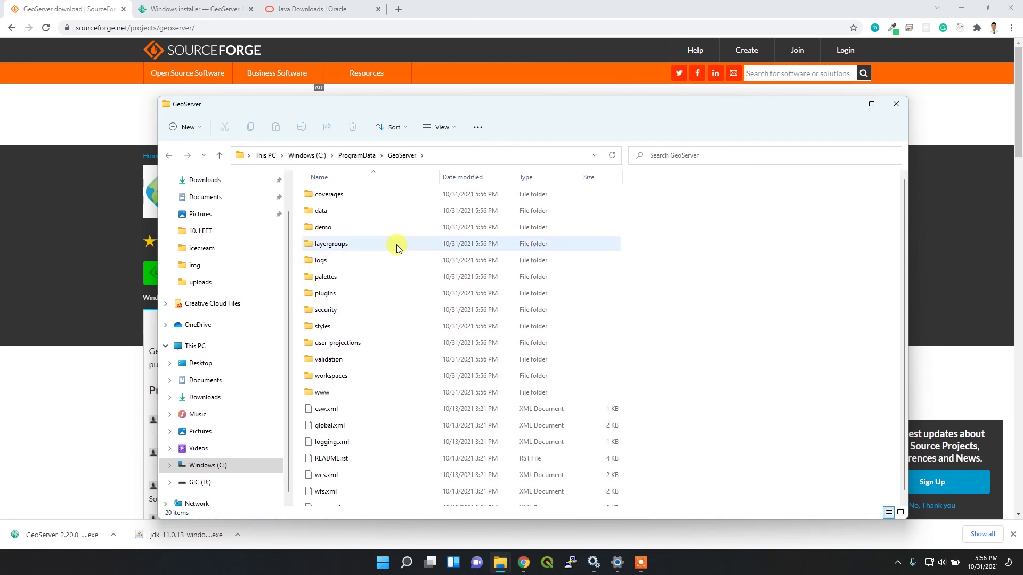
pyautogui.click(347, 261)
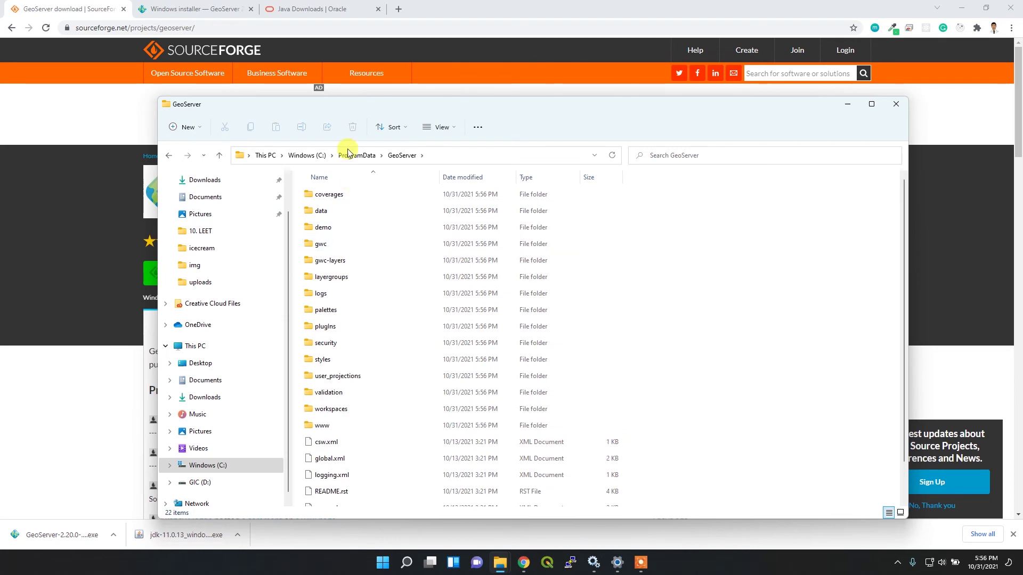
pyautogui.click(306, 156)
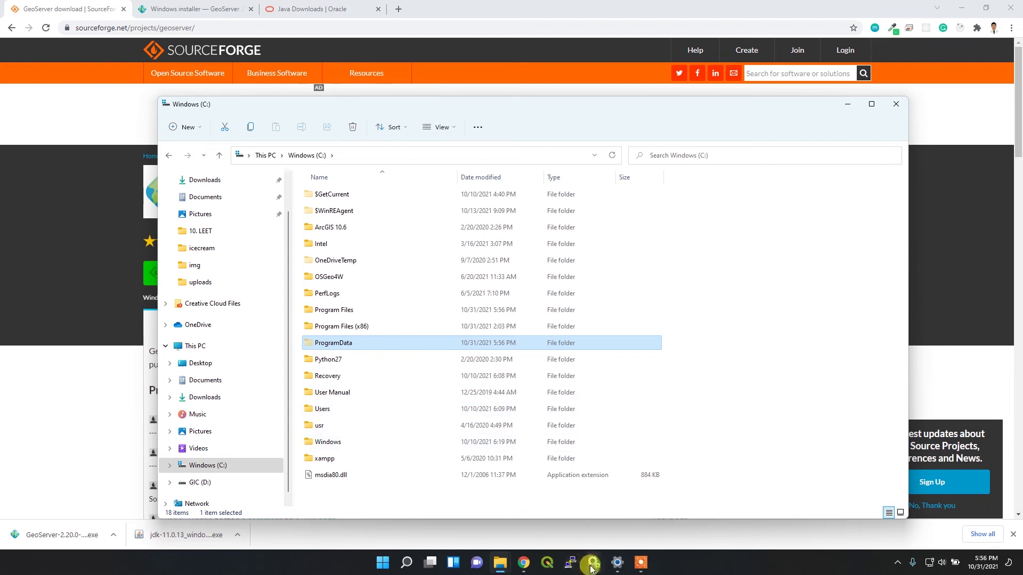
# Bring Windows Services to the front and refresh the service list.
pyautogui.moveTo(593, 568)
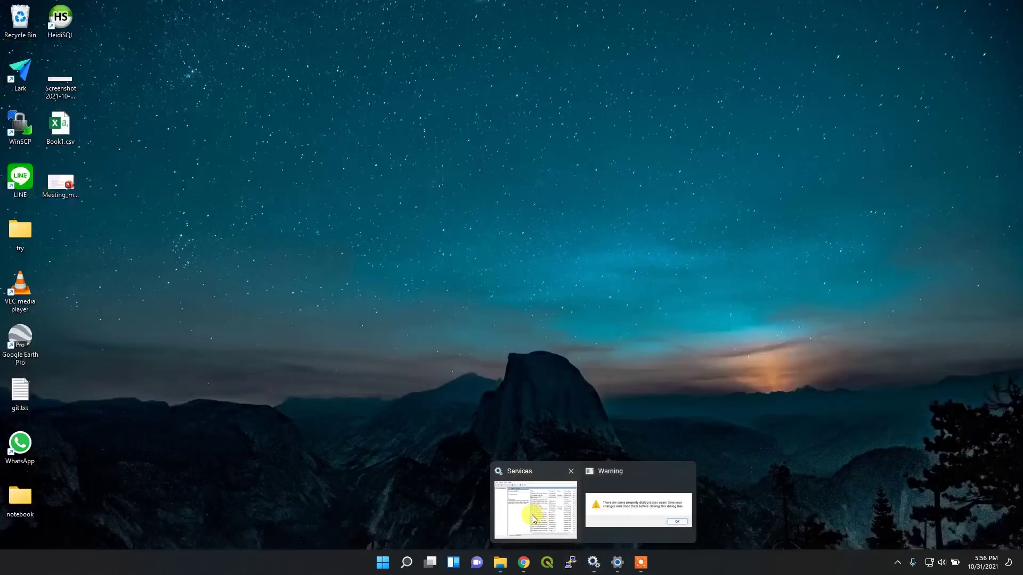
pyautogui.click(530, 515)
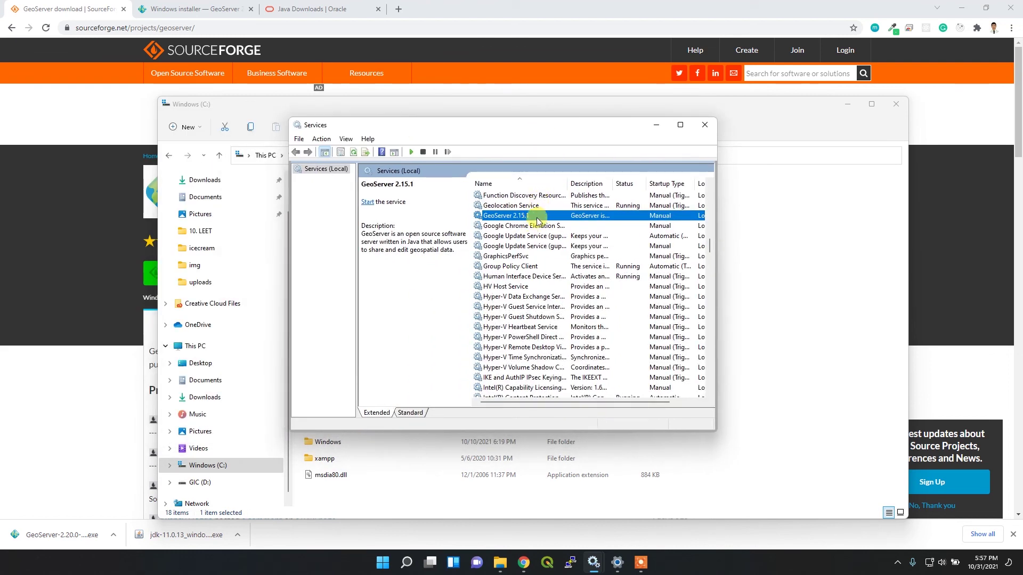
pyautogui.click(414, 286)
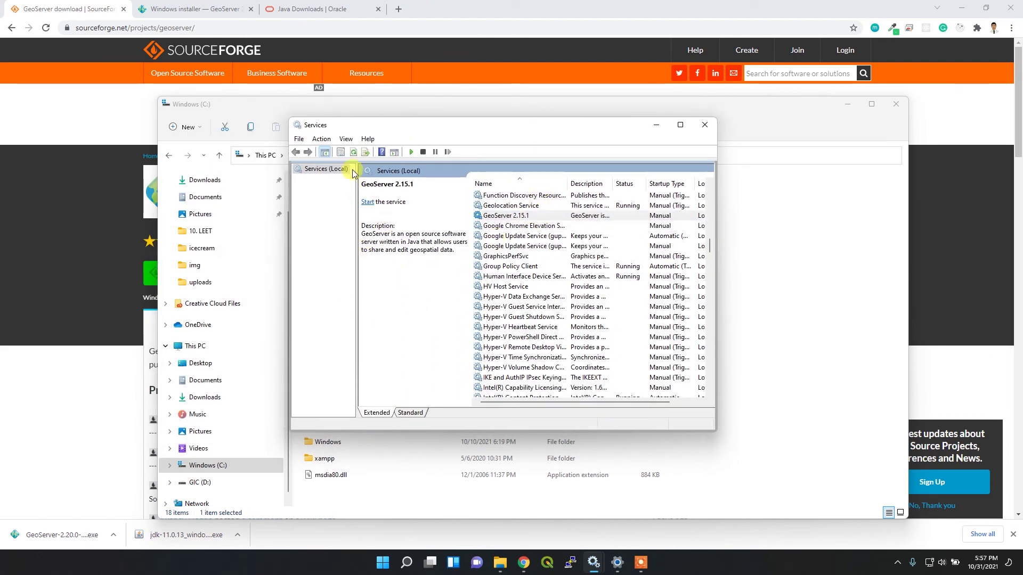
pyautogui.click(353, 152)
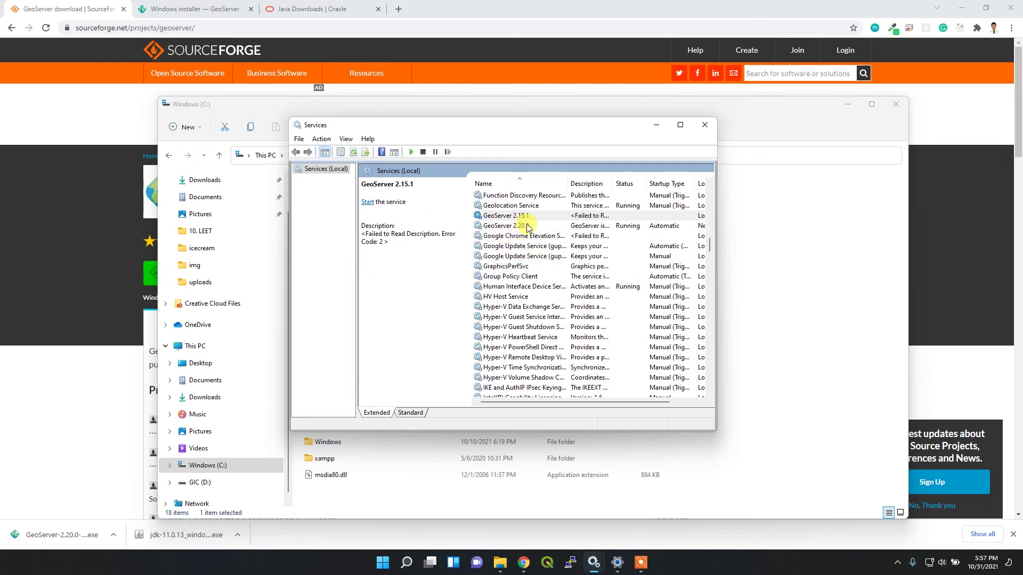
# Verify the GeoServer 2.20.0 service is Running with Automatic startup, closing its properties unchanged.
pyautogui.click(527, 226)
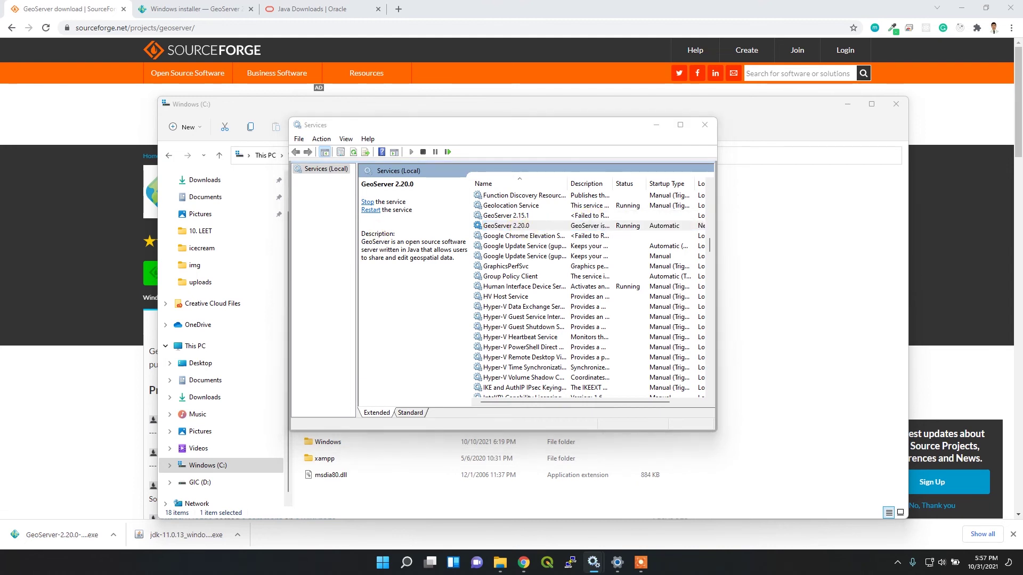
pyautogui.doubleClick(497, 225)
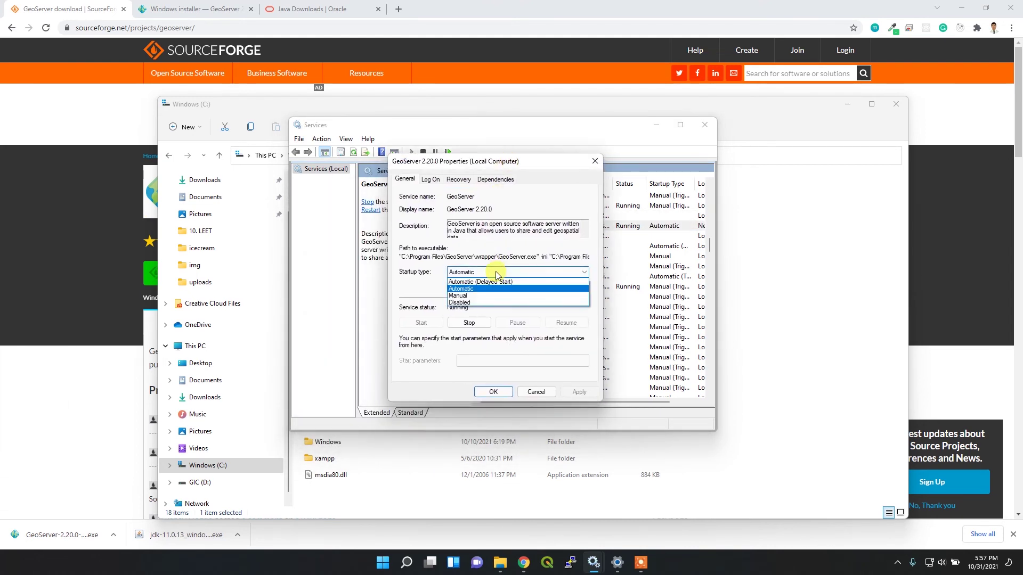
pyautogui.click(470, 272)
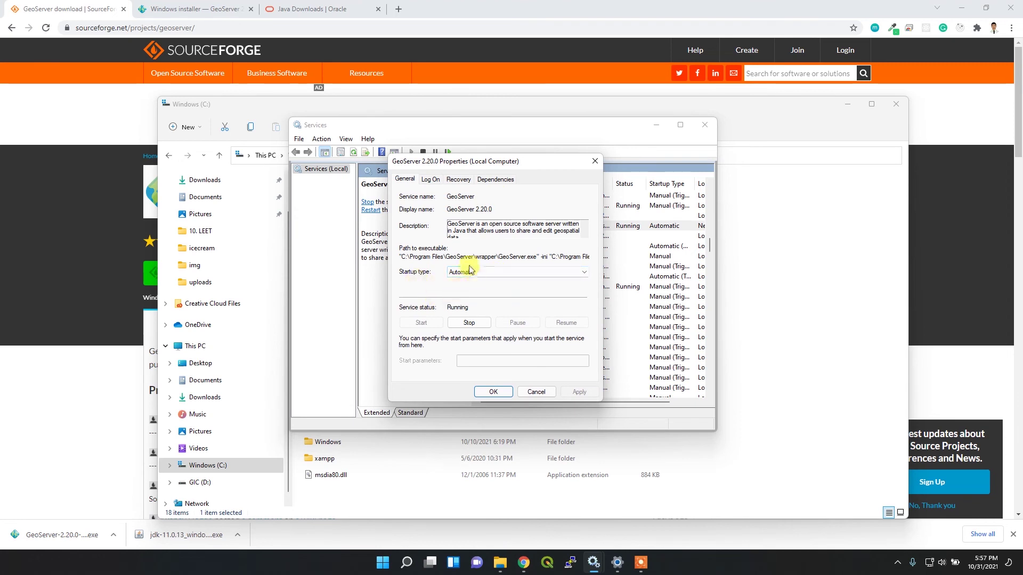
pyautogui.click(535, 393)
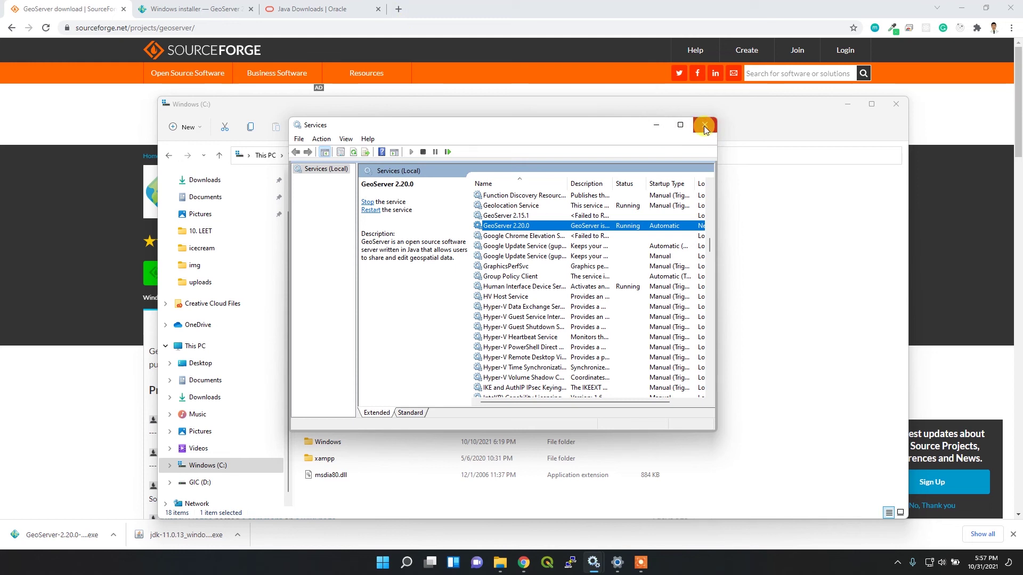
pyautogui.click(399, 10)
# Load localhost:8080/geoserver in Chrome to reach the GeoServer 2.20.0 welcome page.
pyautogui.write('localg')
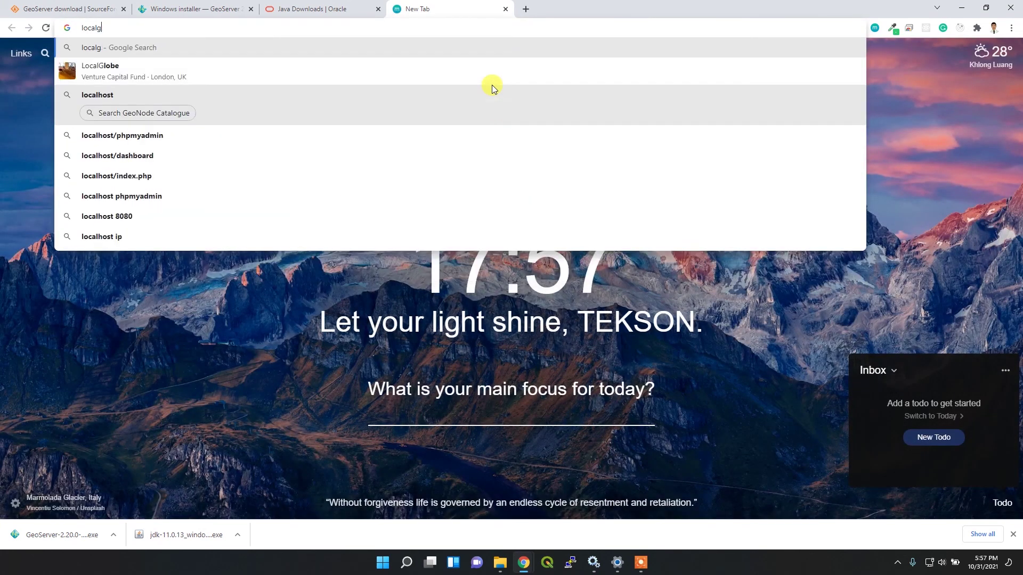
pyautogui.press('BackSpace')
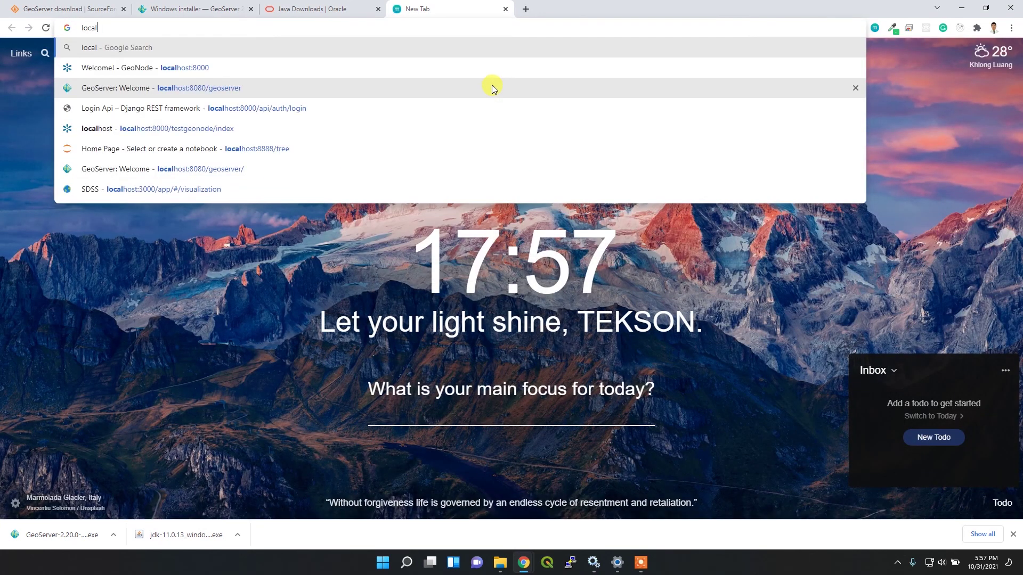
pyautogui.write('host:8080')
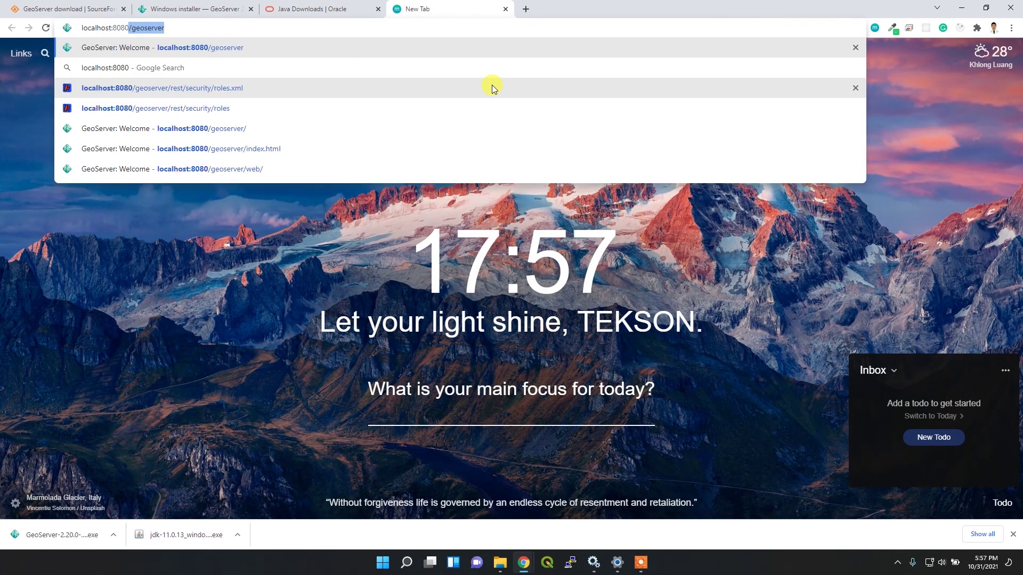
pyautogui.press('Return')
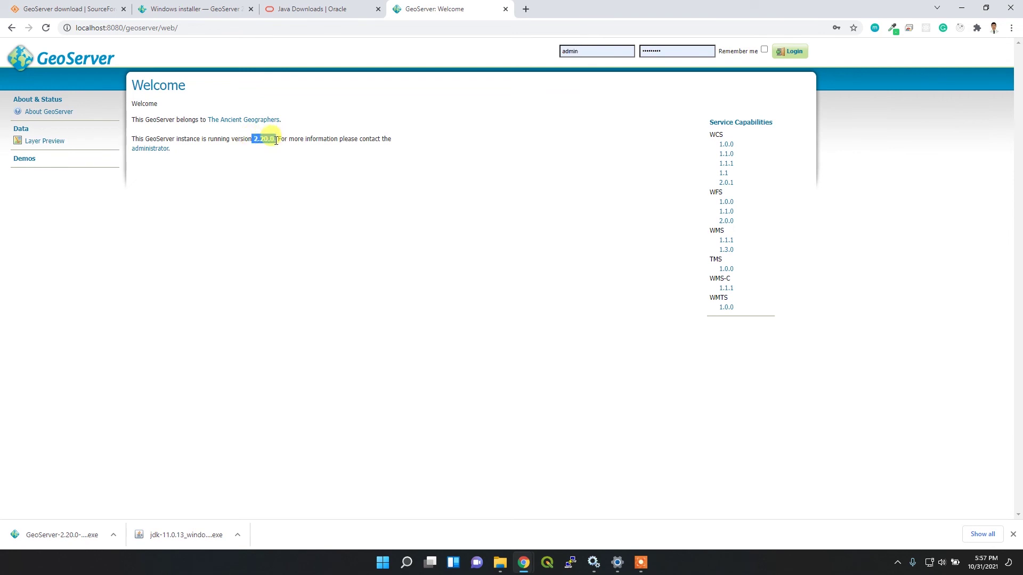
# Log in as admin with the saved credentials and open the Layer Preview list of 22 layers.
pyautogui.click(296, 171)
pyautogui.click(595, 49)
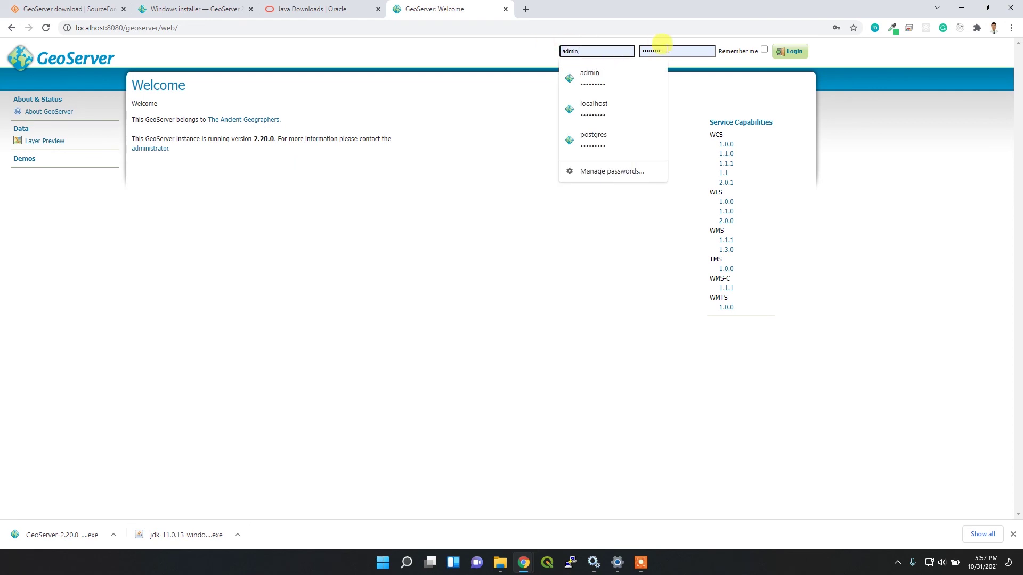
pyautogui.click(690, 50)
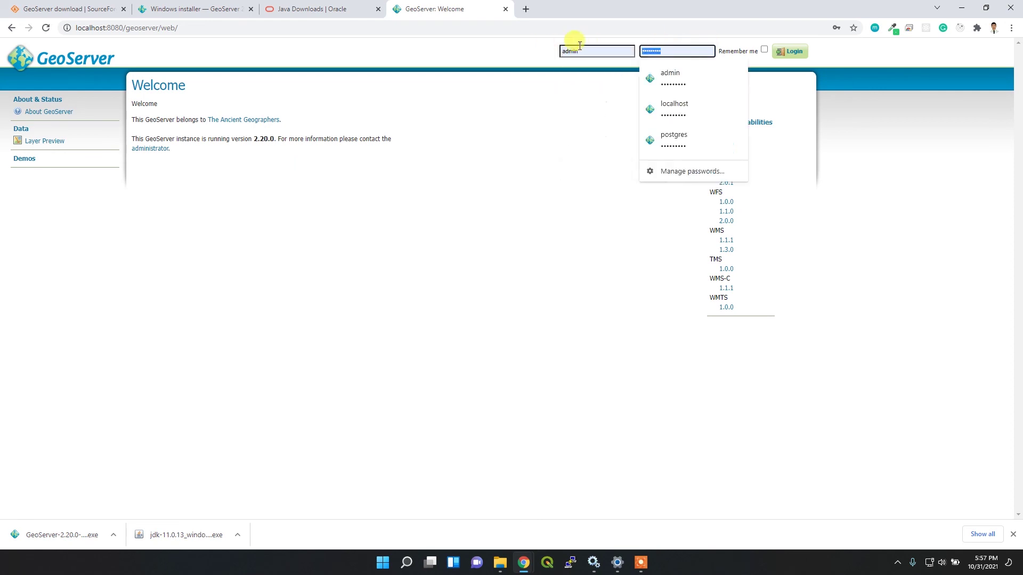
pyautogui.click(794, 53)
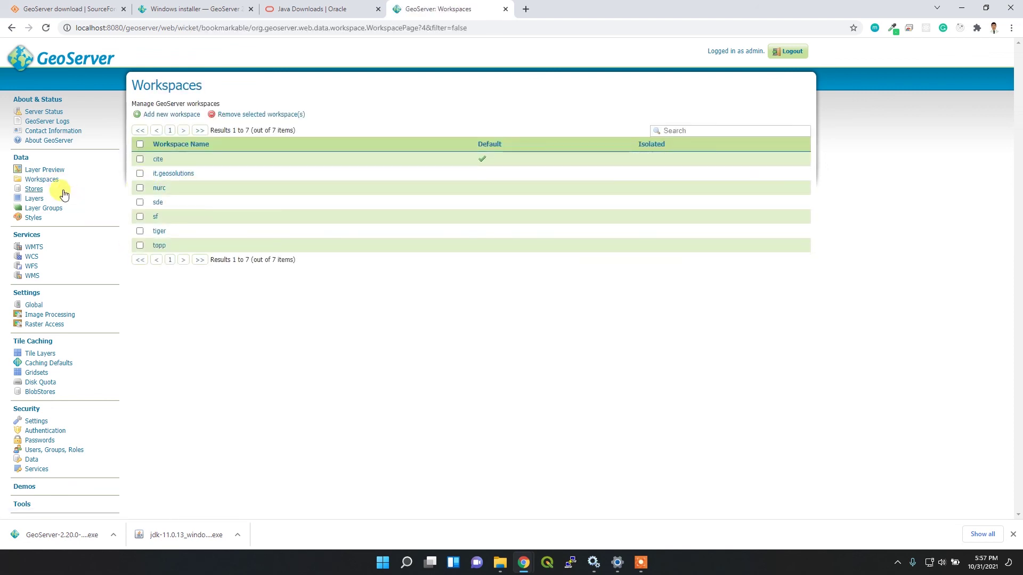
pyautogui.click(45, 170)
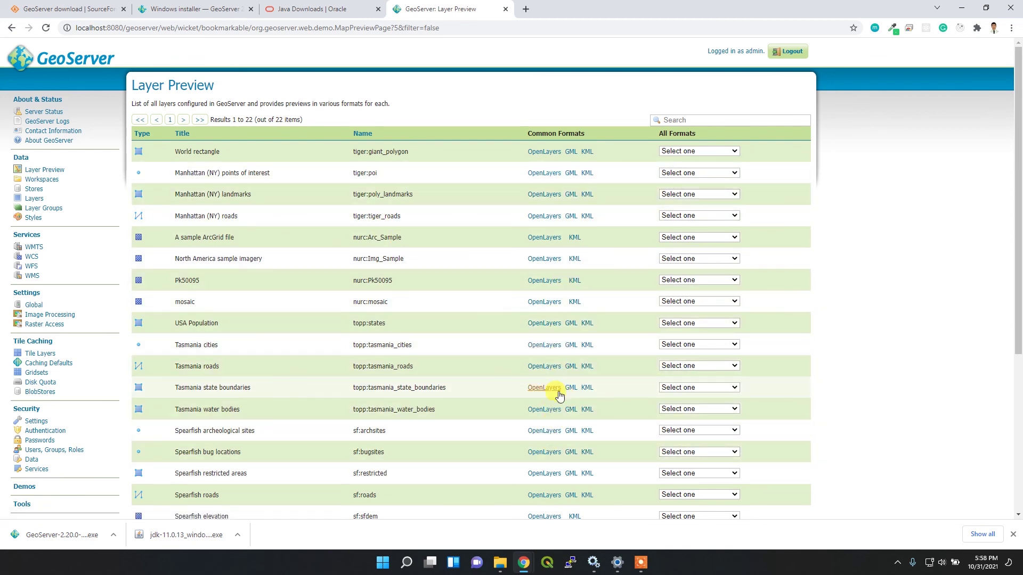
pyautogui.scroll(-5, 555, 392)
pyautogui.scroll(5, 556, 393)
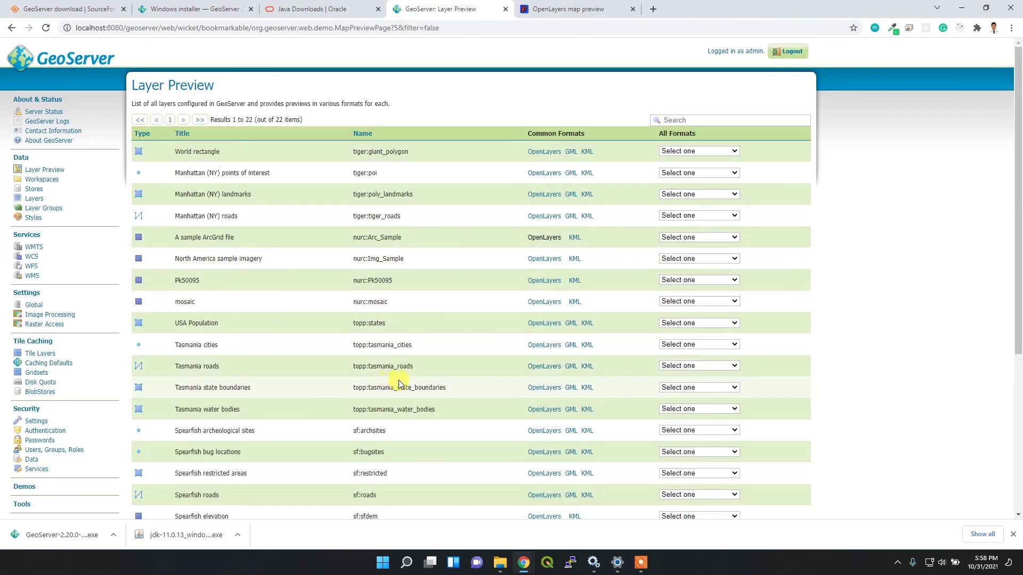
pyautogui.click(539, 367)
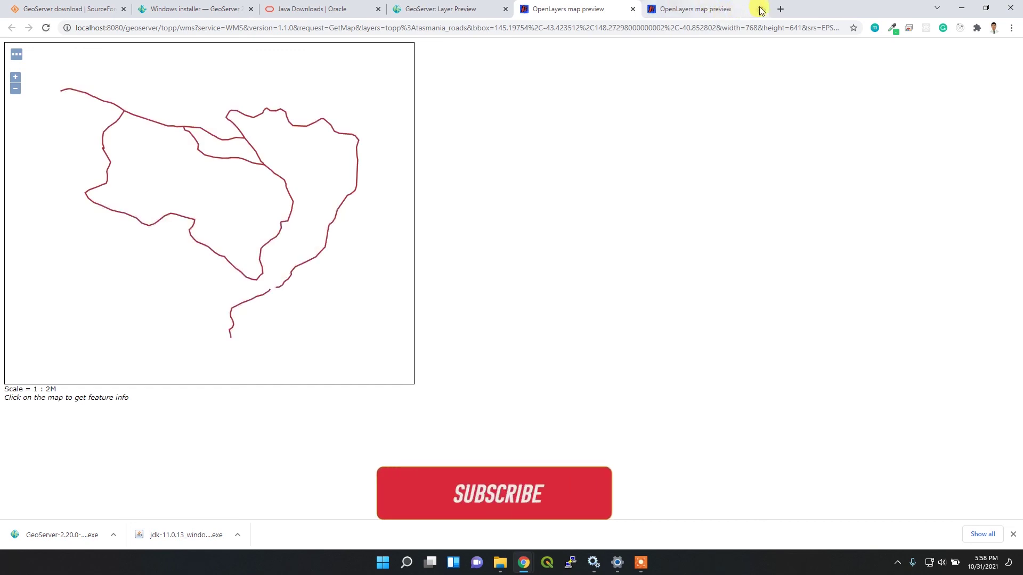
pyautogui.click(760, 9)
pyautogui.click(632, 9)
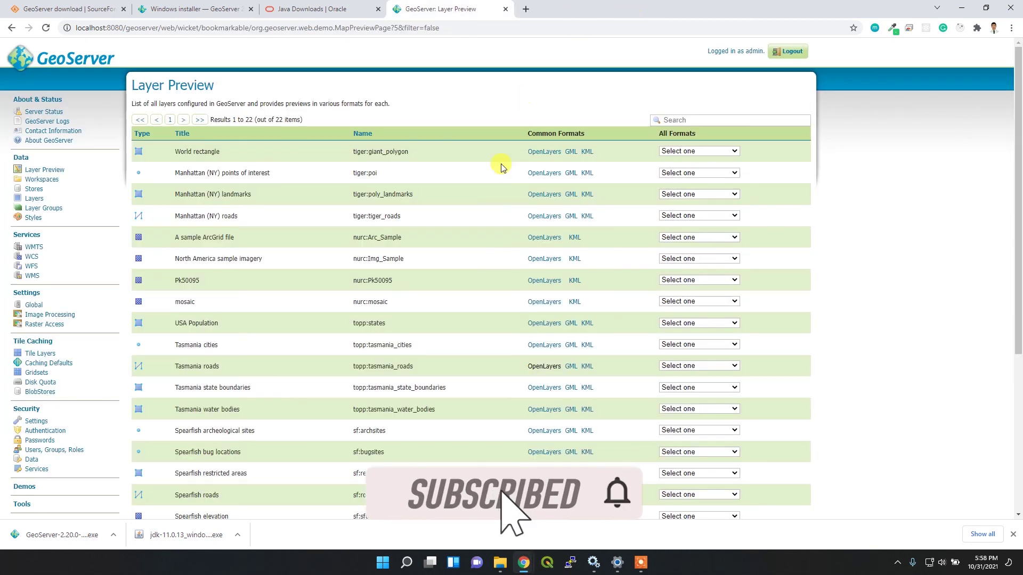